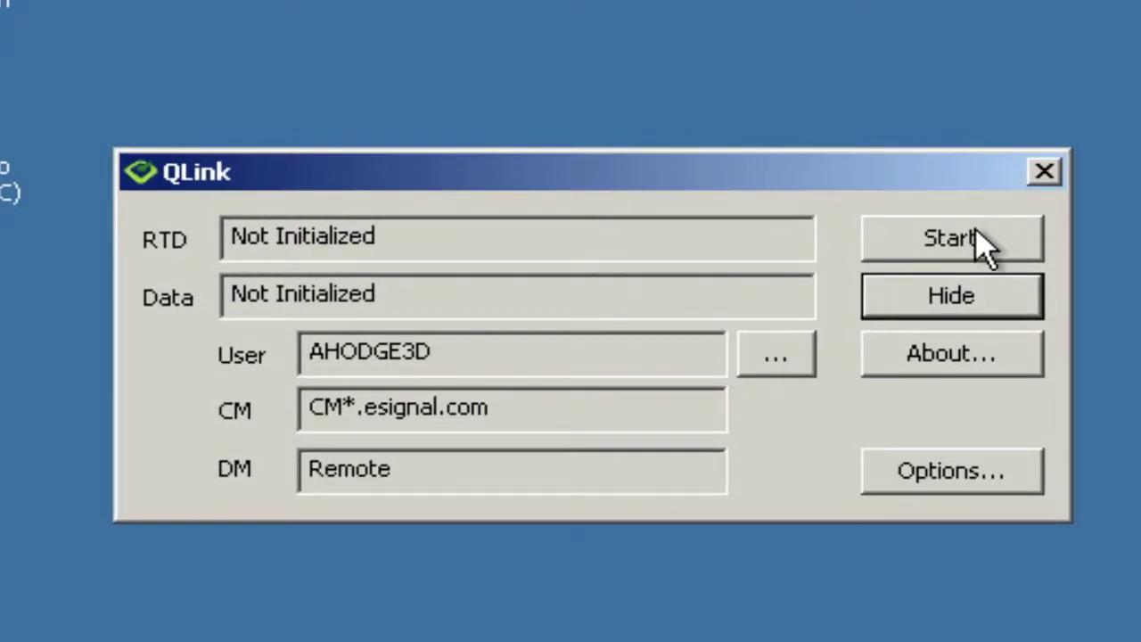
Start QLink's real-time link so RTD shows Connected and Data waits for requests
{"action": "left_click", "coordinate": [977, 233]}
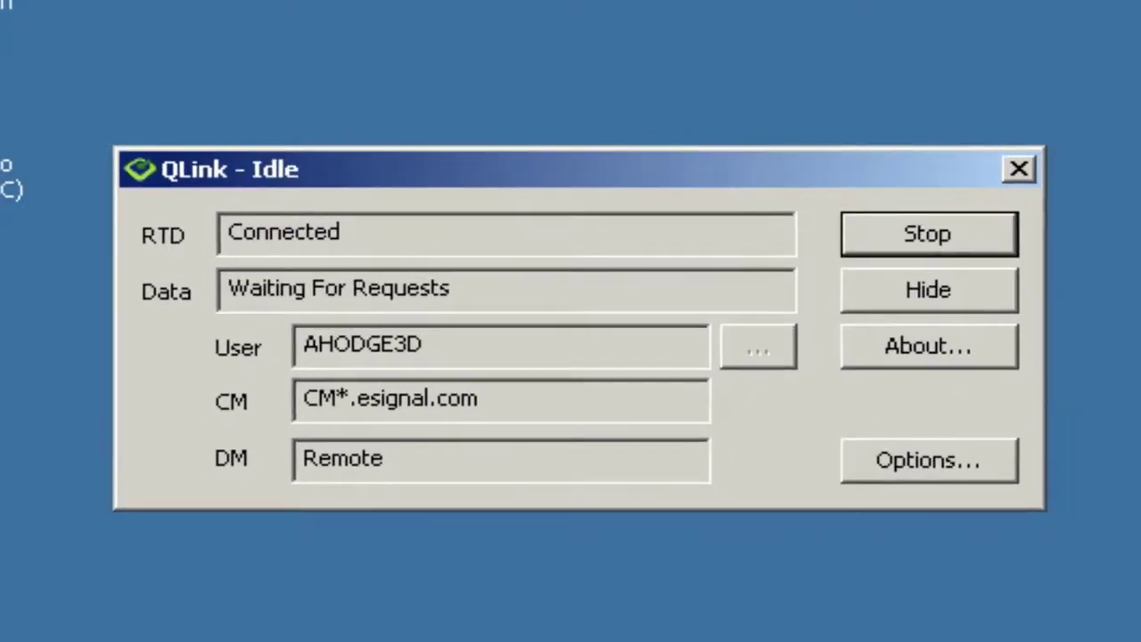
{"action": "key", "text": "super"}
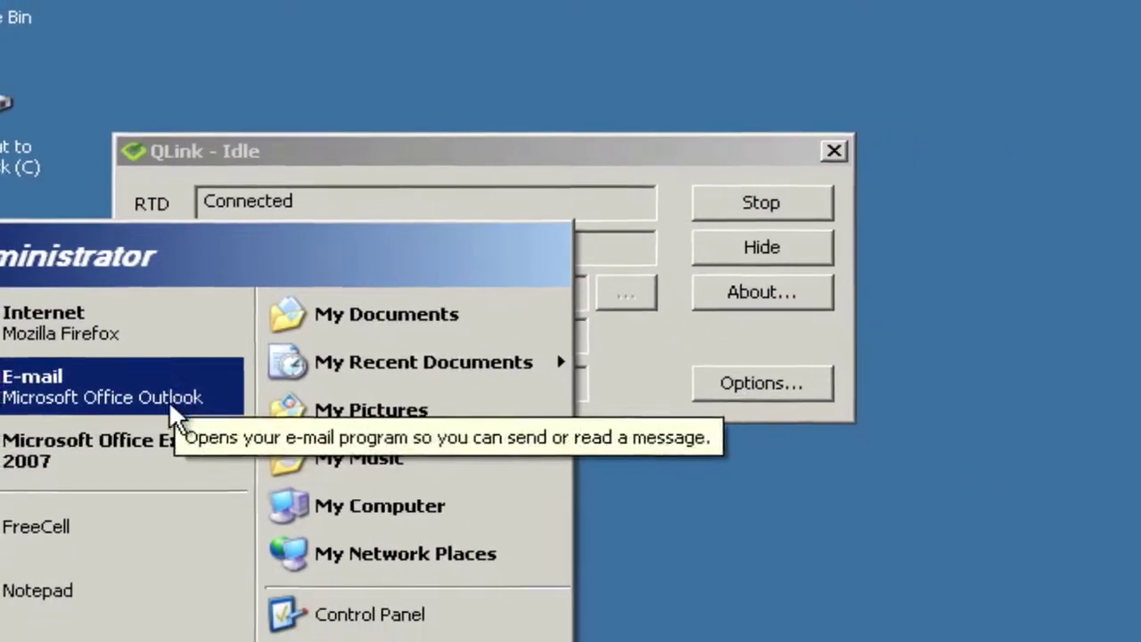
Launch Excel 2007 with a blank Book1 and display the XLTrader charting tools
{"action": "left_click", "coordinate": [156, 474]}
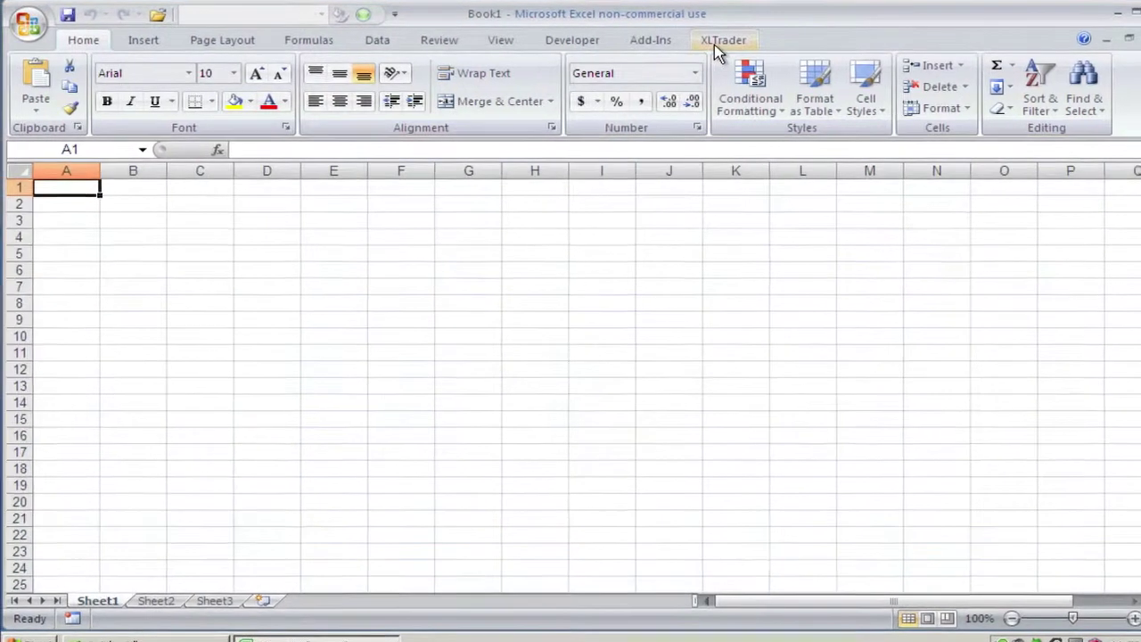
{"action": "left_click", "coordinate": [696, 44]}
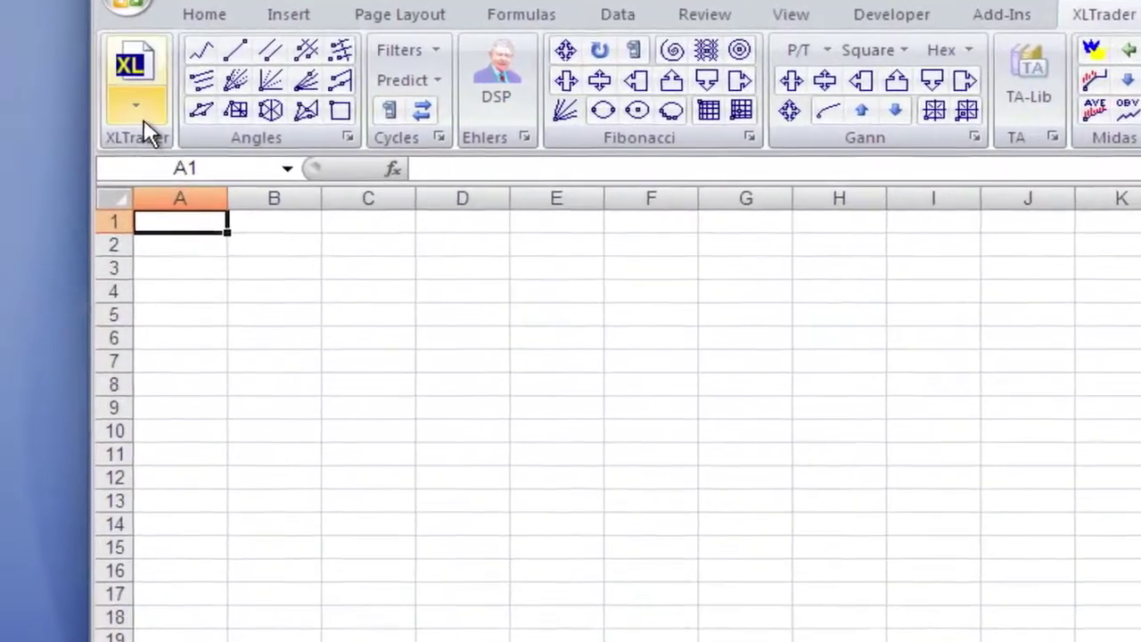
Create a HI-LO template workbook with 600 bars, declining the Yahoo! Finance download
{"action": "left_click", "coordinate": [144, 119]}
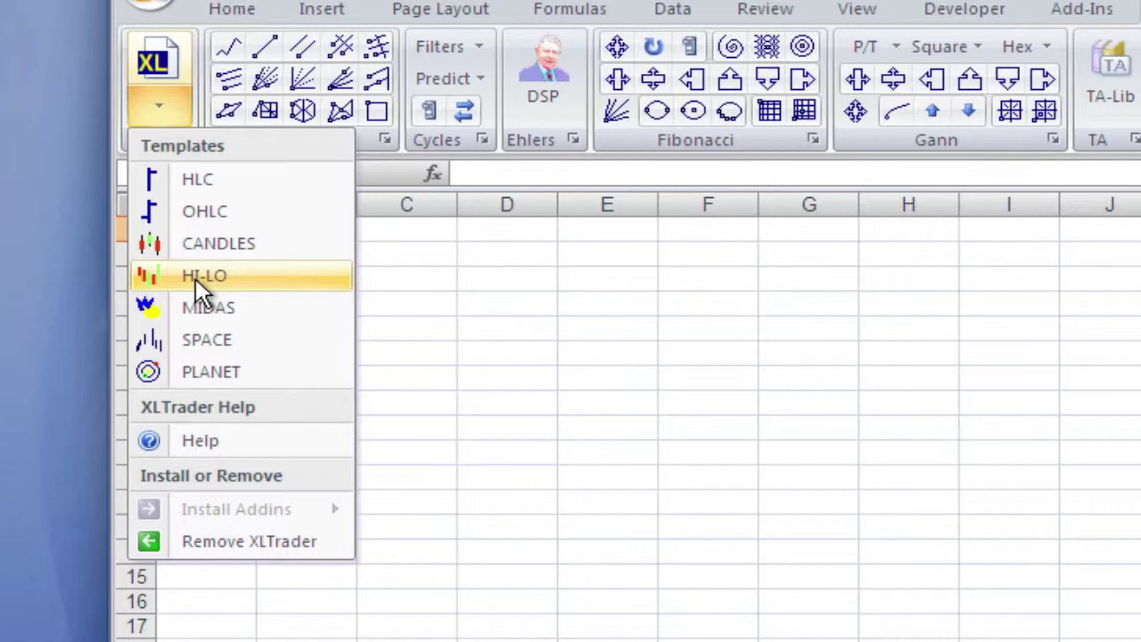
{"action": "left_click", "coordinate": [199, 278]}
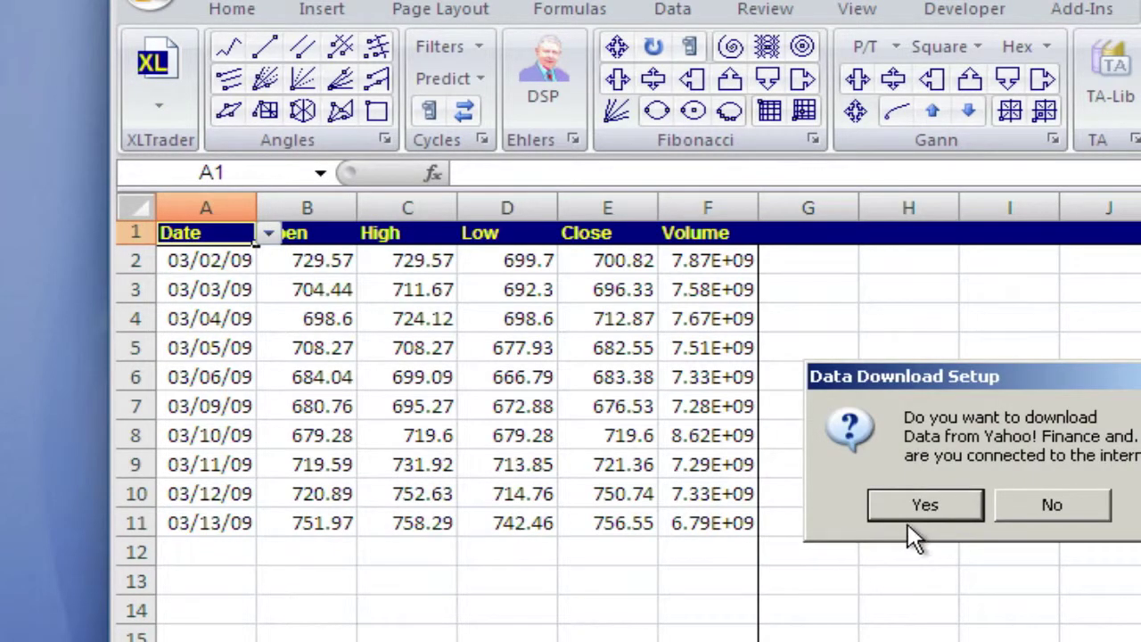
{"action": "left_click", "coordinate": [1034, 505]}
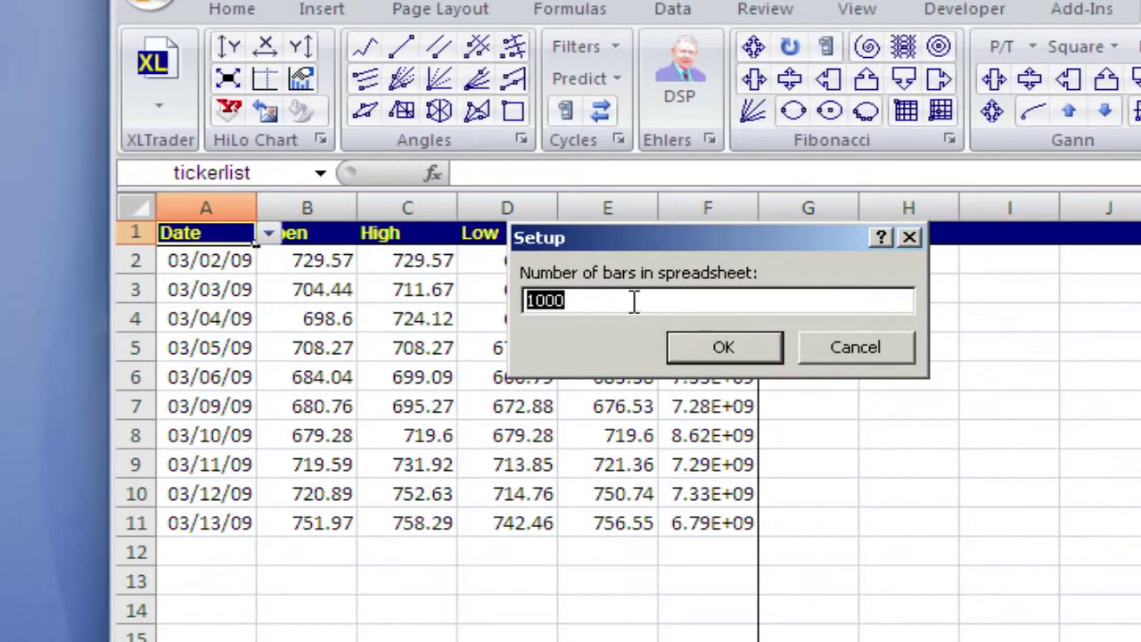
{"action": "left_click_drag", "start_coordinate": [634, 303], "coordinate": [528, 303]}
{"action": "type", "text": "600"}
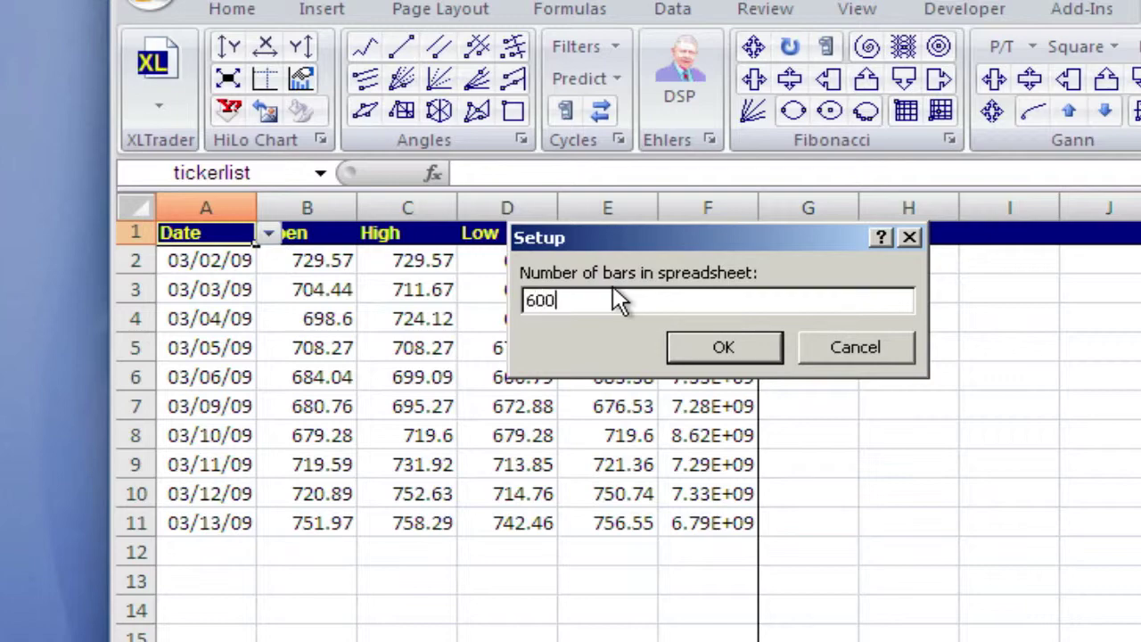
{"action": "left_click", "coordinate": [721, 356]}
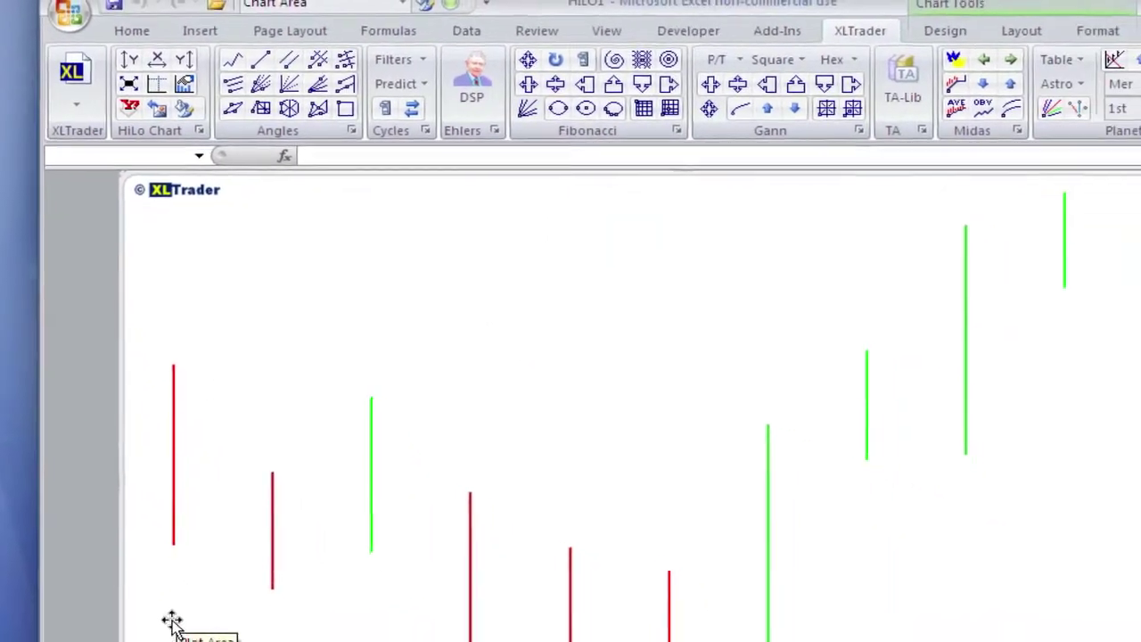
Insert a 500-bar, 1-minute intraday $SPX Historic Table at cell G1 on the Data sheet
{"action": "left_click", "coordinate": [102, 590]}
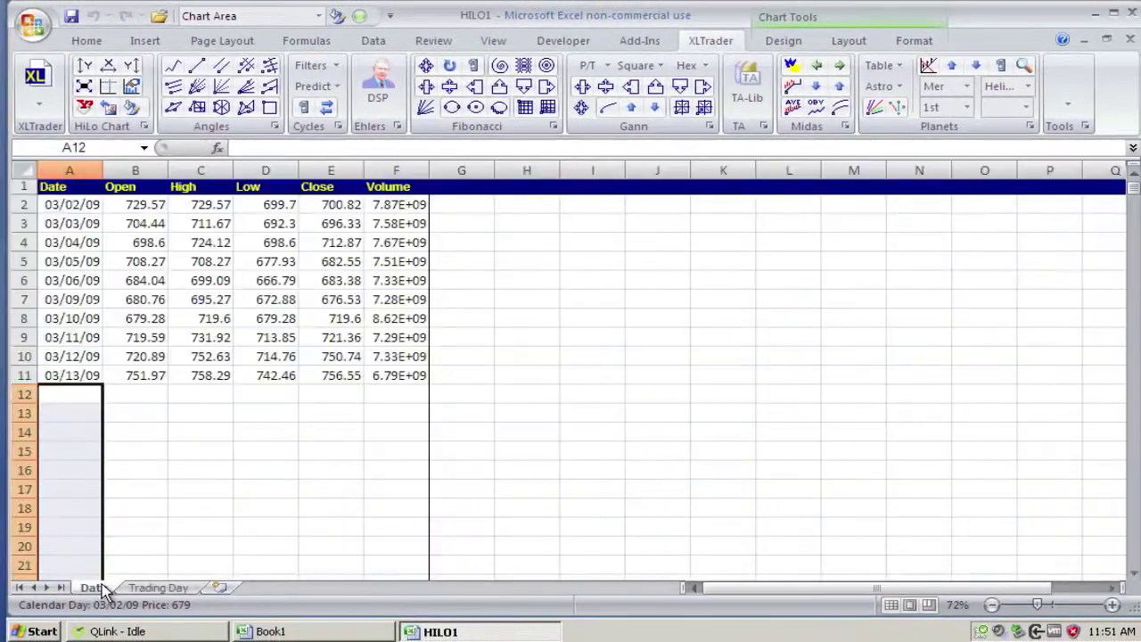
{"action": "left_click", "coordinate": [437, 188]}
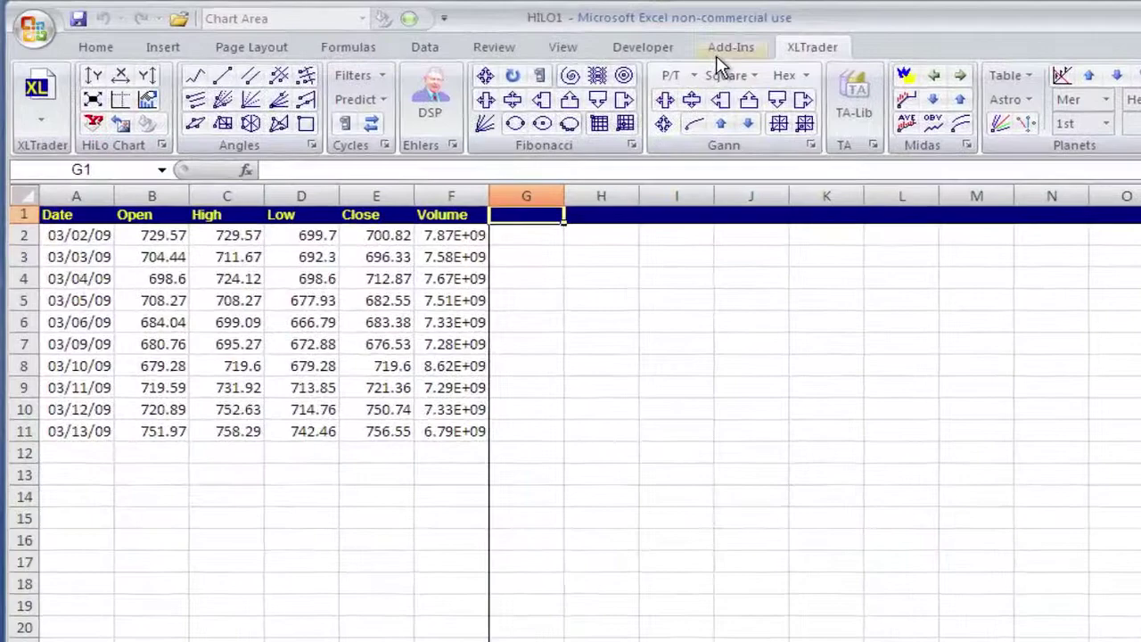
{"action": "left_click", "coordinate": [695, 45]}
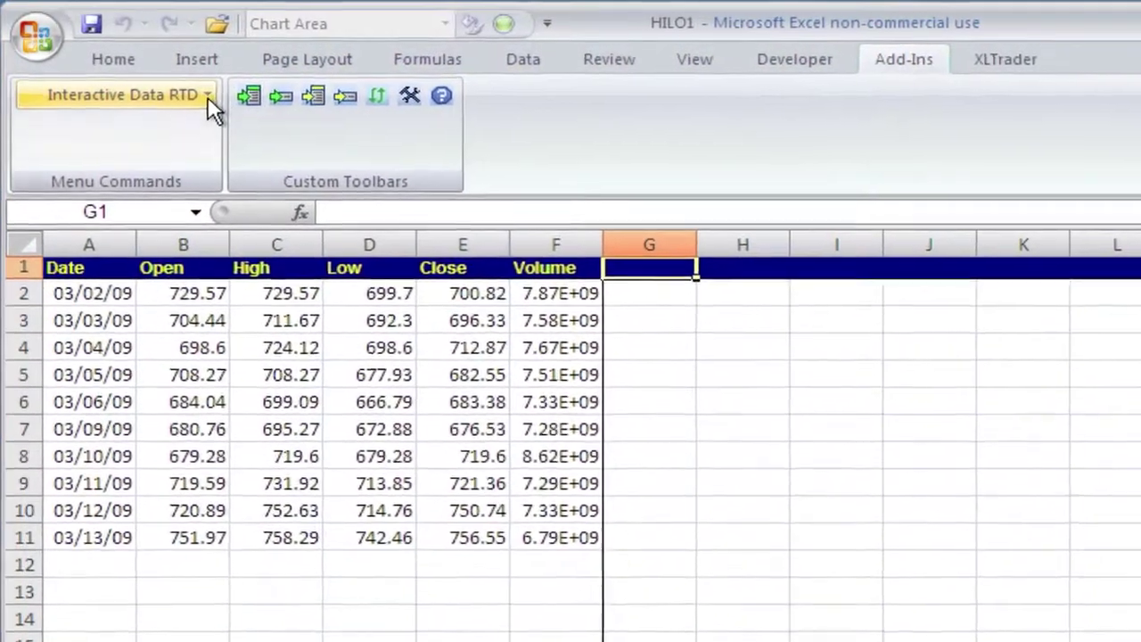
{"action": "left_click", "coordinate": [193, 88]}
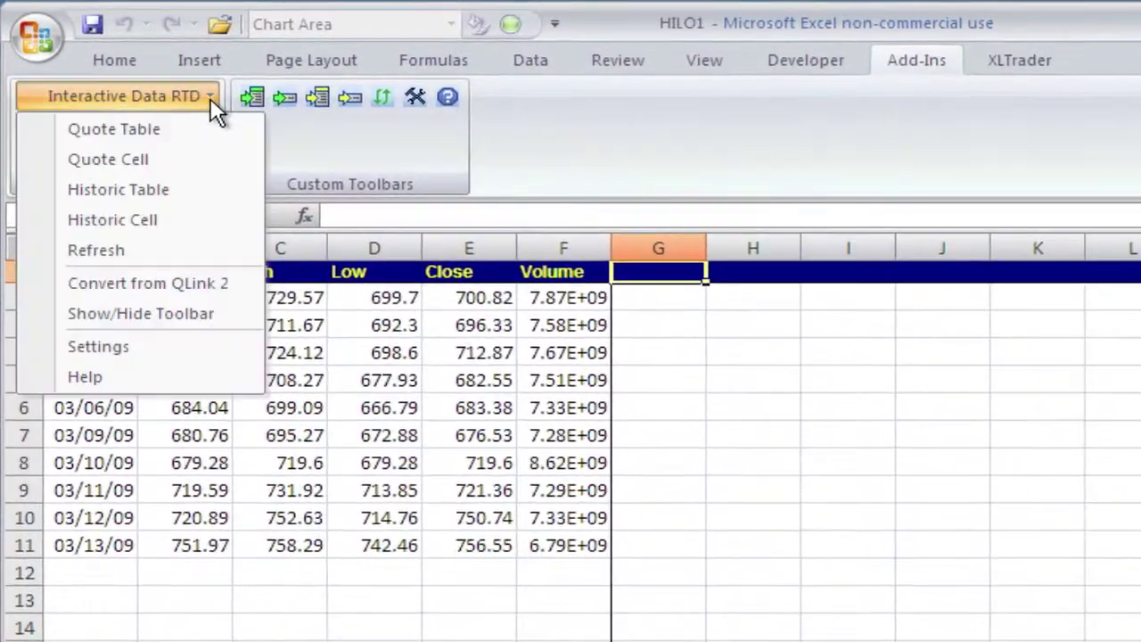
{"action": "left_click", "coordinate": [186, 189]}
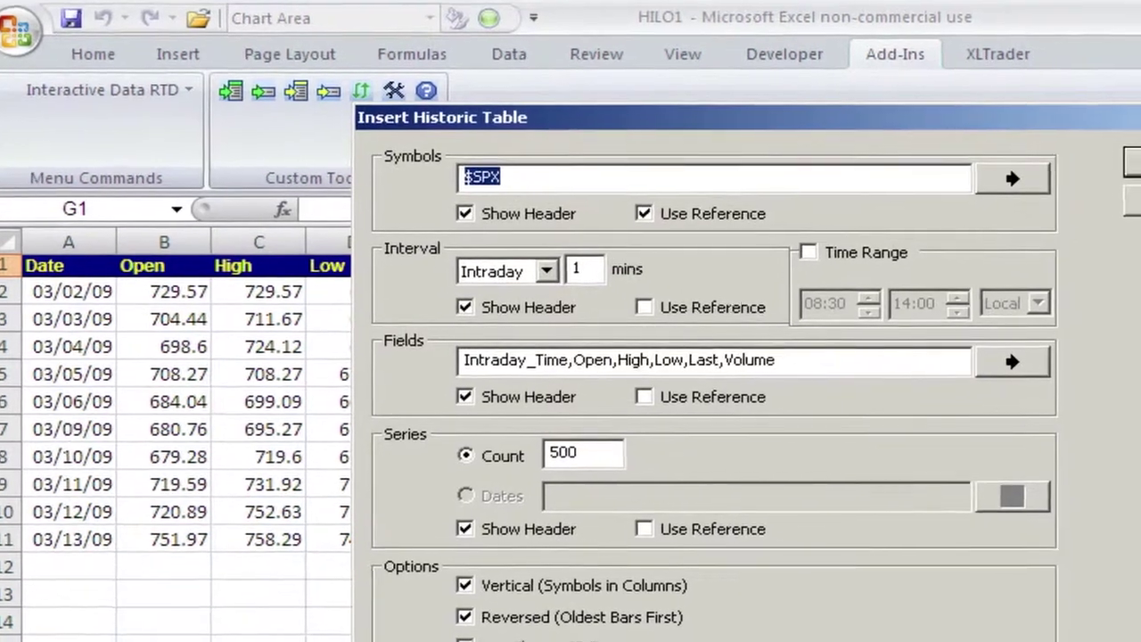
{"action": "left_click", "coordinate": [1140, 162]}
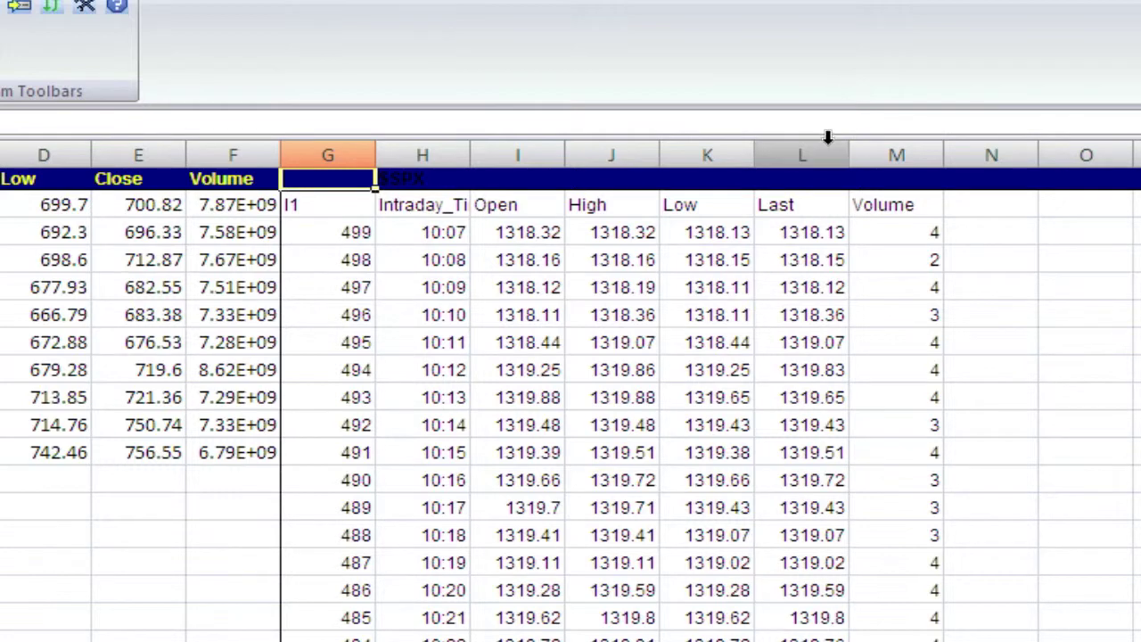
{"action": "left_click", "coordinate": [1096, 233]}
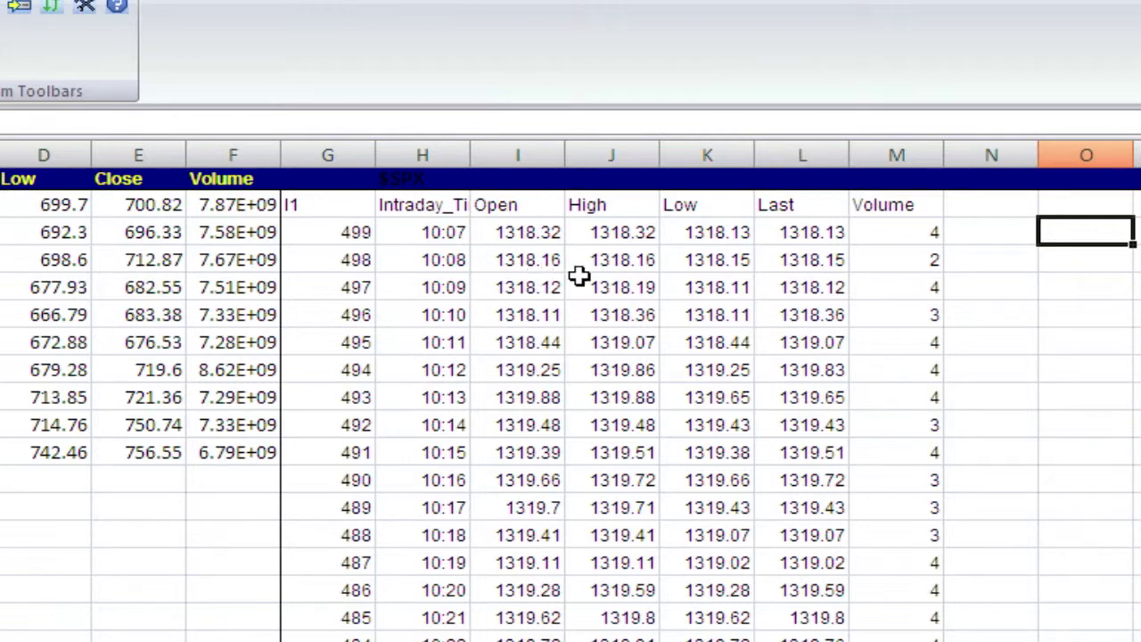
{"action": "left_click", "coordinate": [865, 178]}
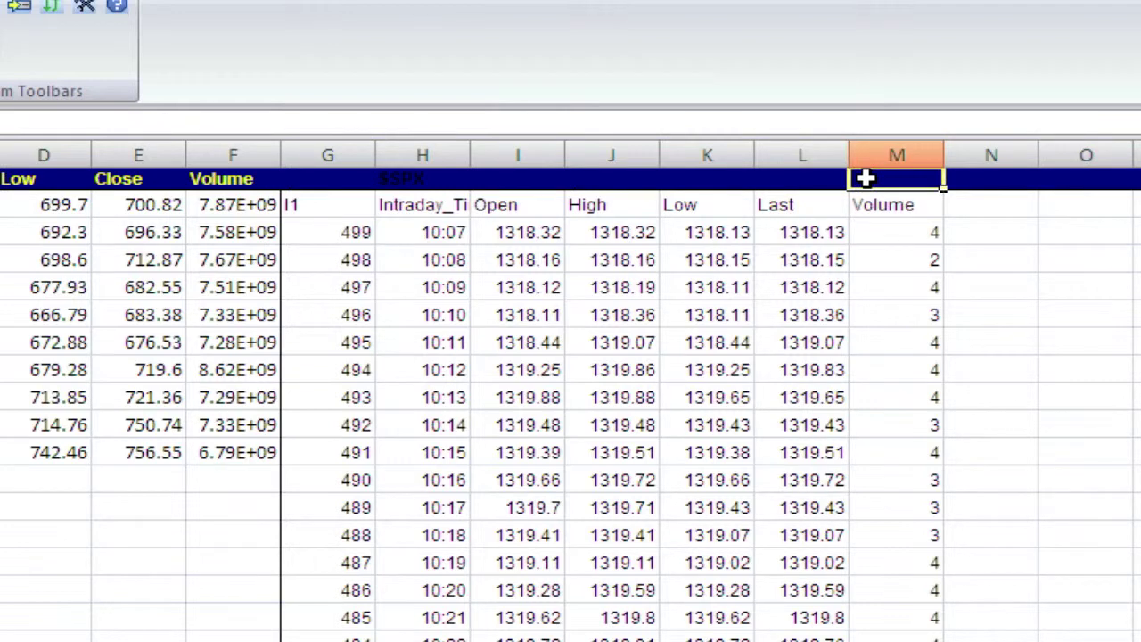
{"action": "double_click", "coordinate": [866, 178]}
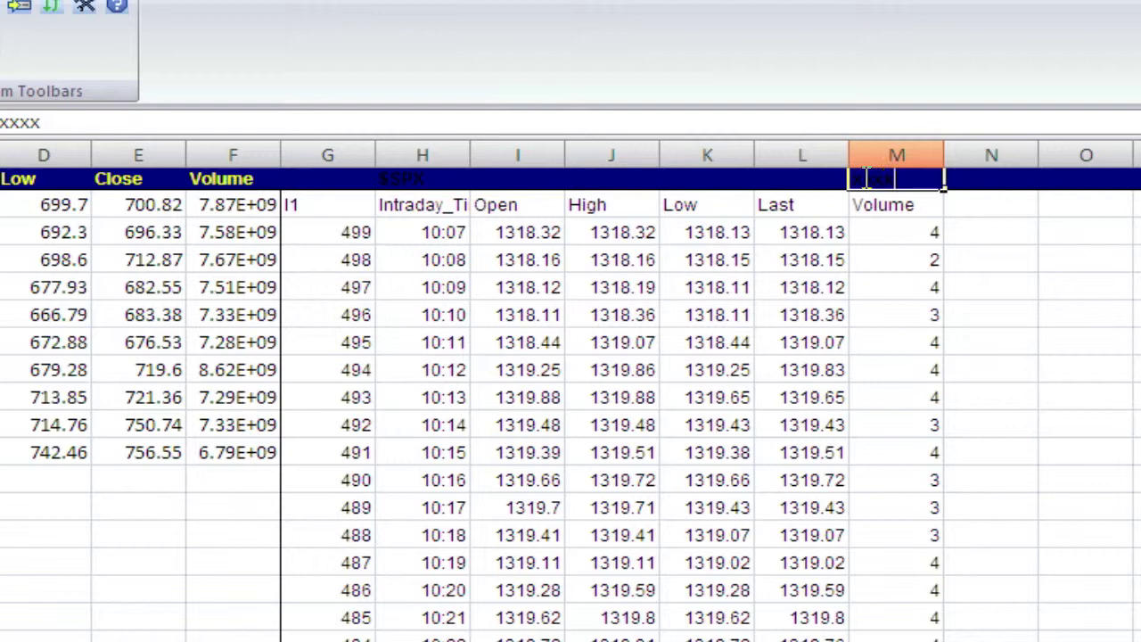
{"action": "left_click", "coordinate": [1062, 321]}
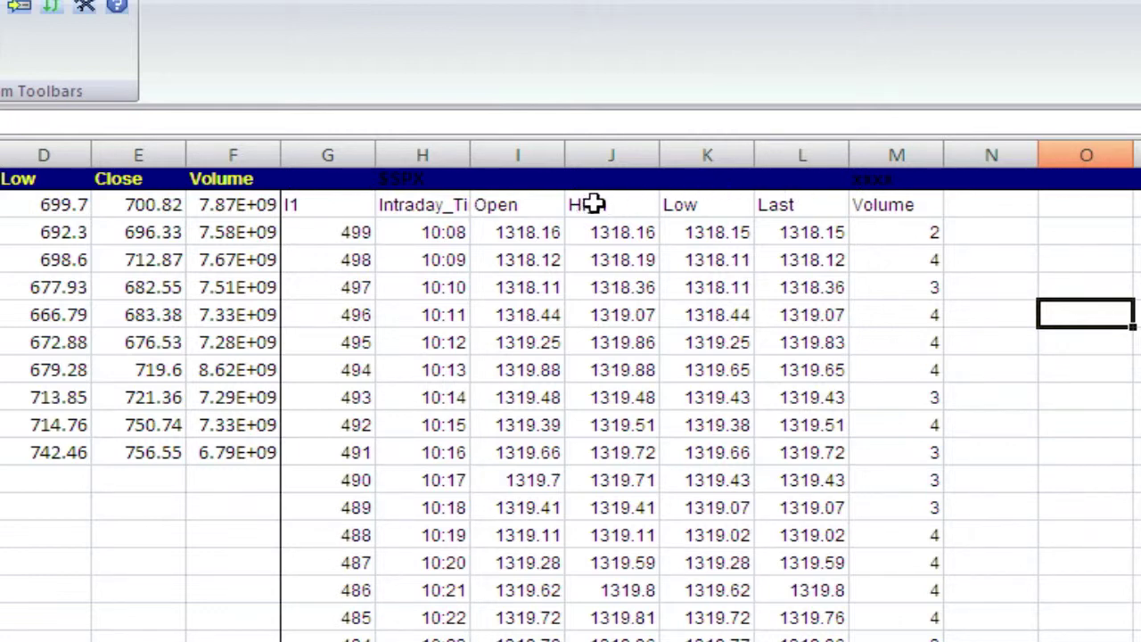
Copy the Volume header cell F2 and paste its formats onto the $SPX table's header row
{"action": "left_click", "coordinate": [225, 179]}
{"action": "right_click", "coordinate": [225, 178]}
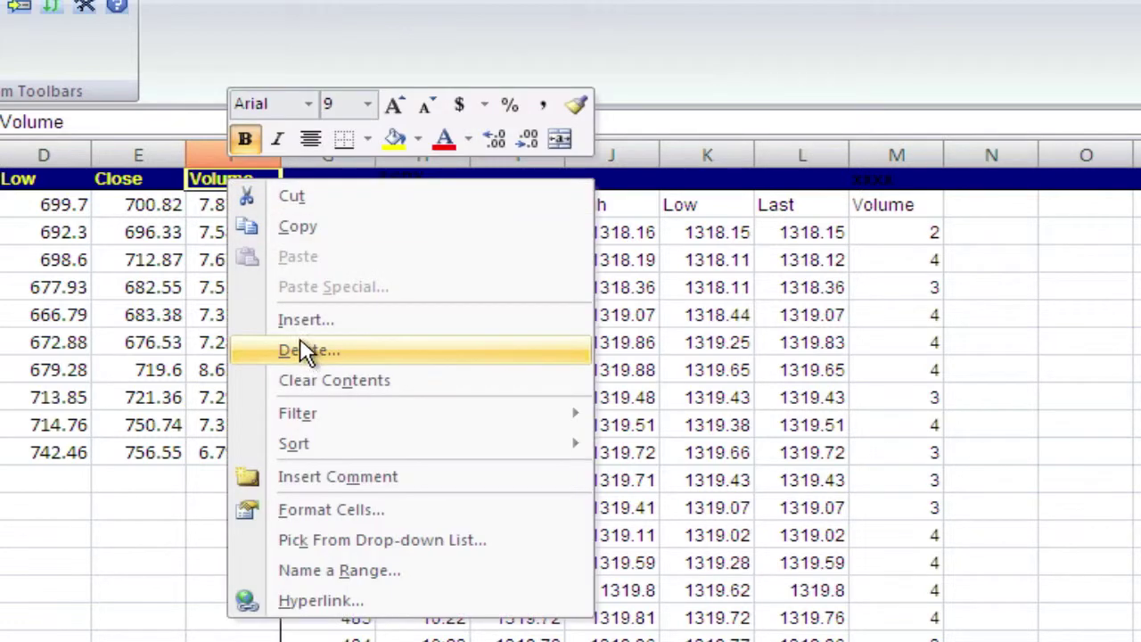
{"action": "left_click", "coordinate": [297, 225]}
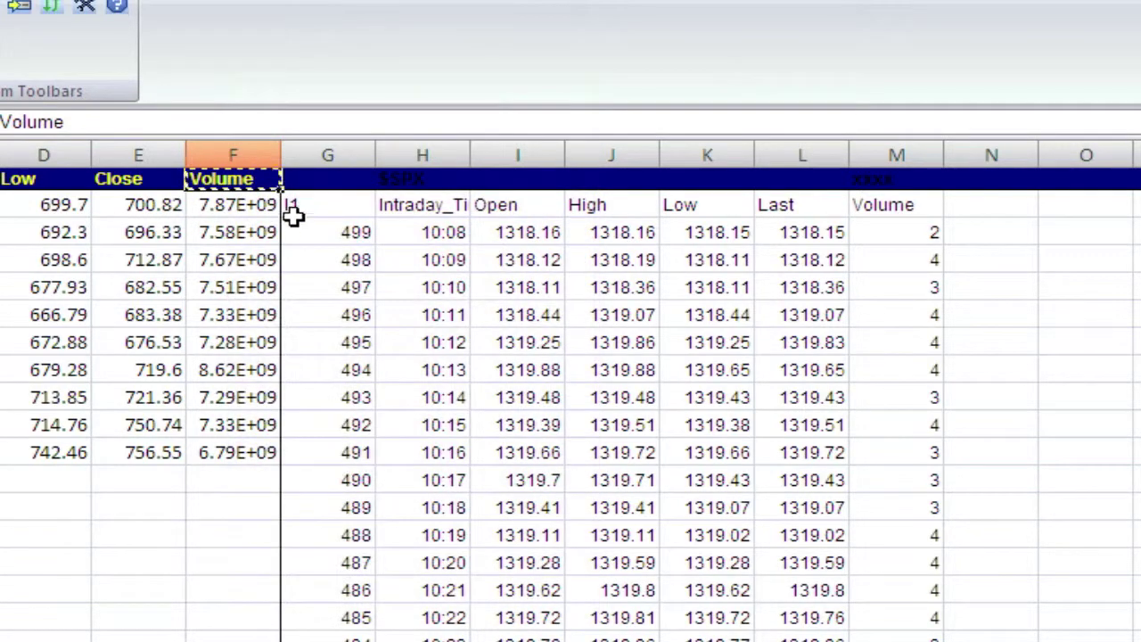
{"action": "left_click_drag", "start_coordinate": [306, 184], "coordinate": [858, 178]}
{"action": "right_click", "coordinate": [863, 178]}
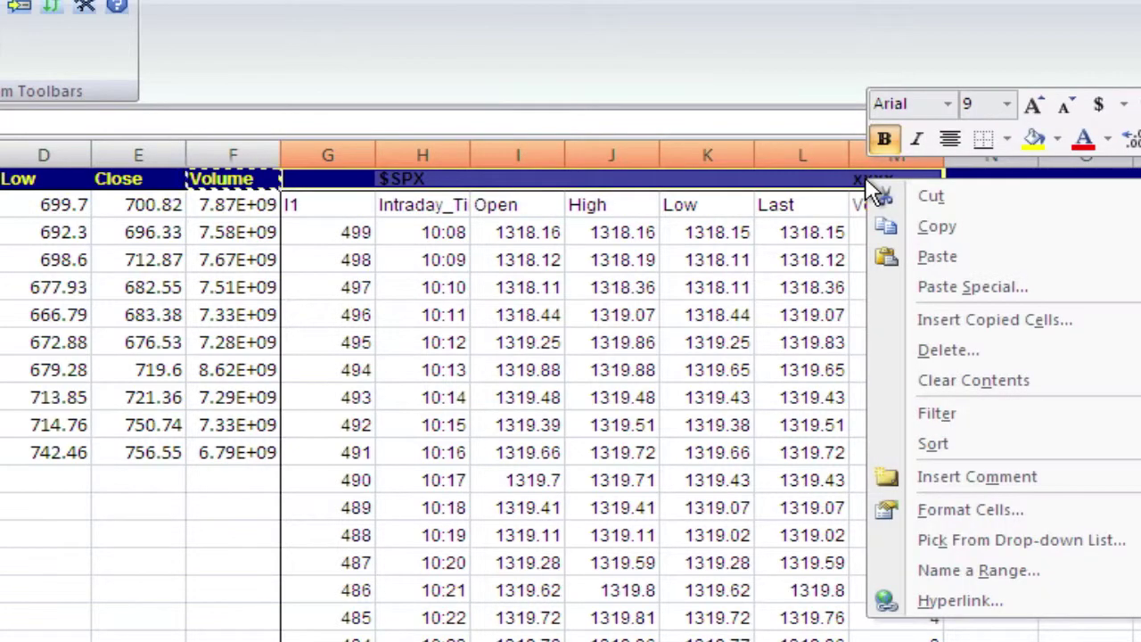
{"action": "left_click", "coordinate": [911, 287]}
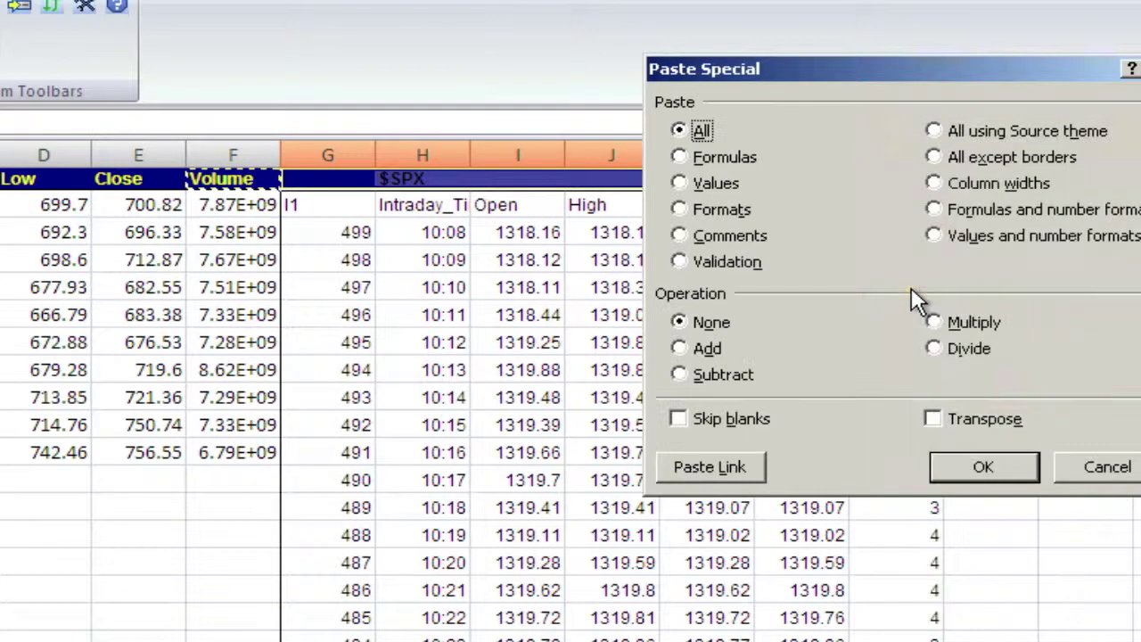
{"action": "left_click", "coordinate": [722, 209]}
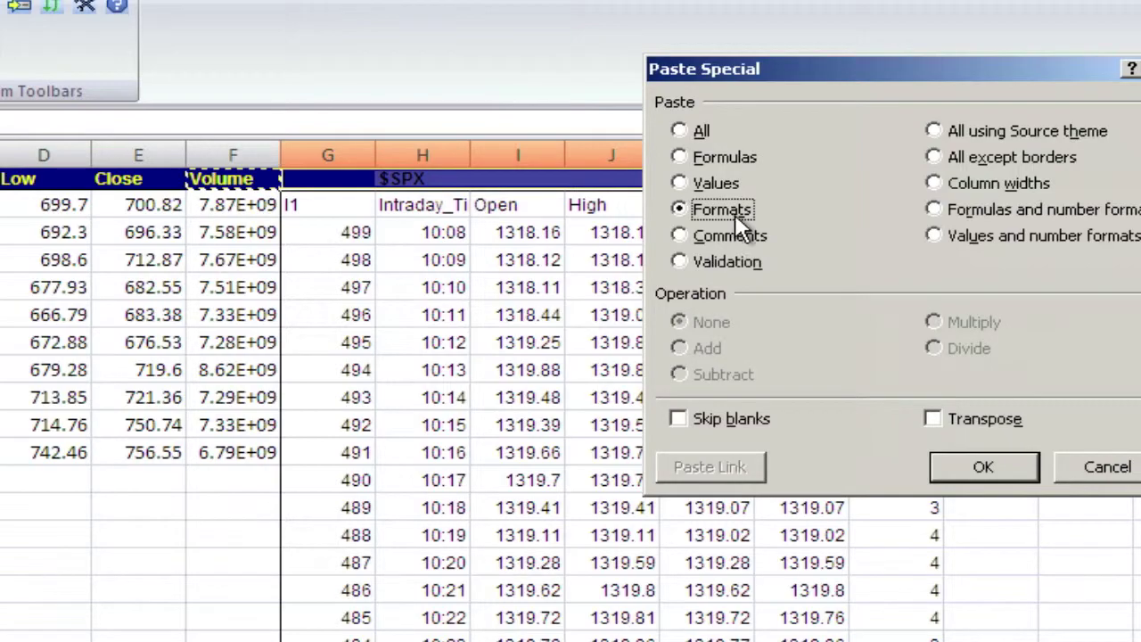
{"action": "left_click", "coordinate": [978, 459]}
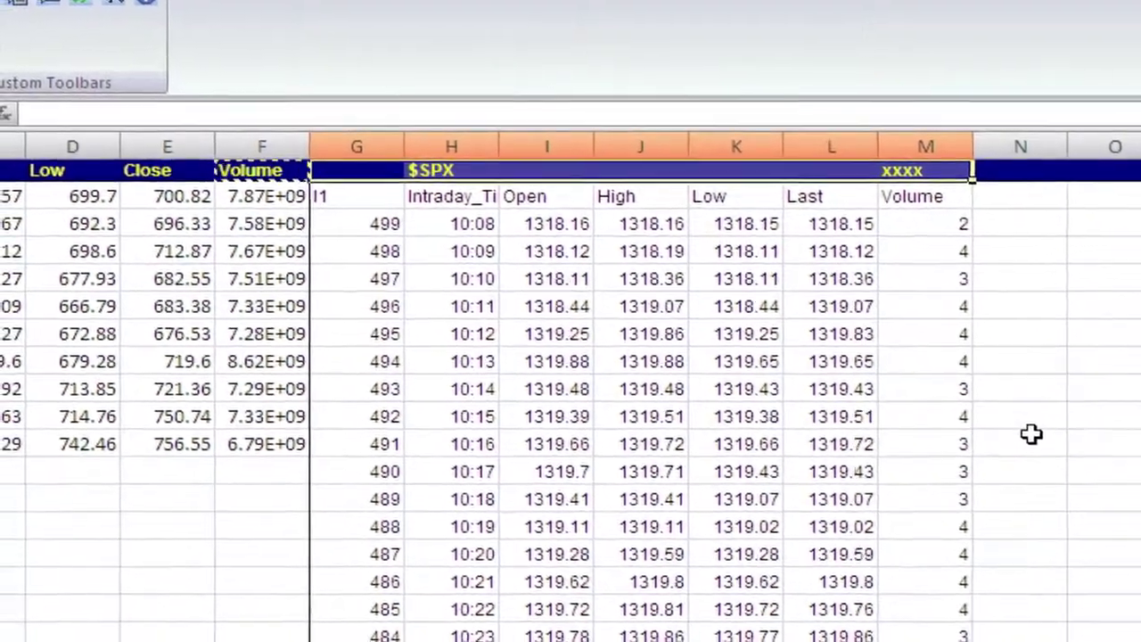
{"action": "left_click", "coordinate": [989, 446]}
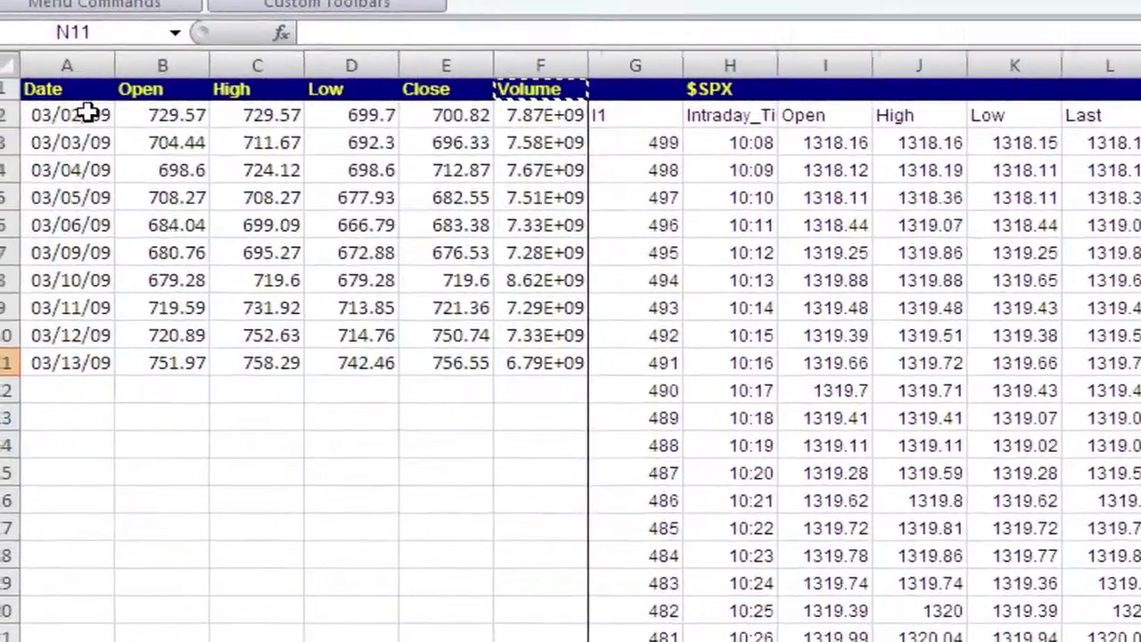
Replace A2's date with the formula =H3, linking it to the first bar time
{"action": "left_click", "coordinate": [87, 111]}
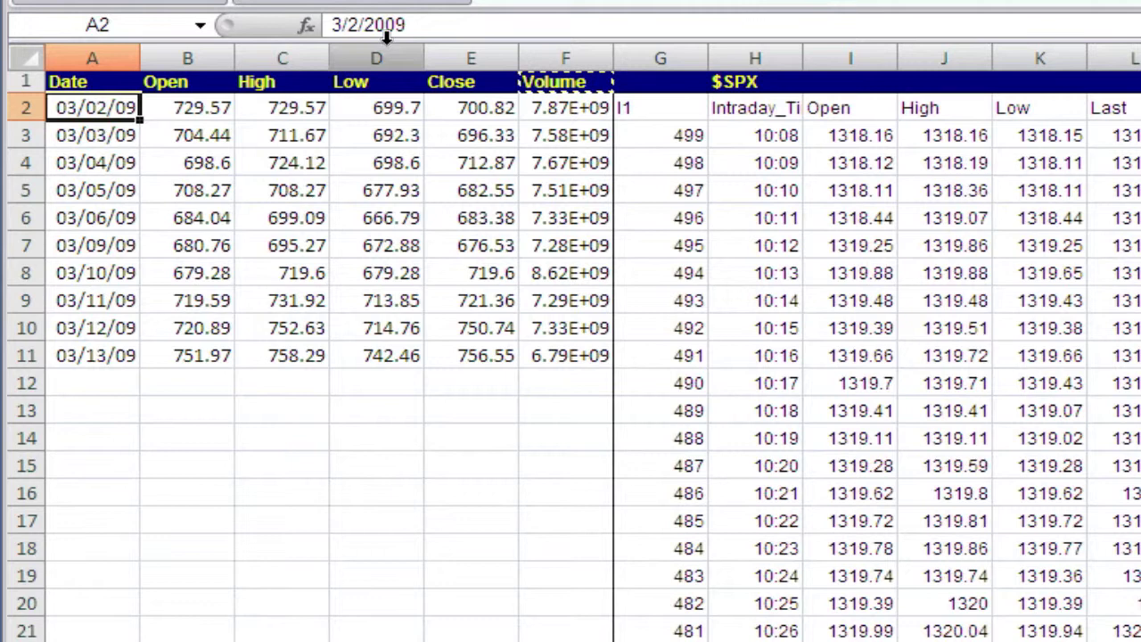
{"action": "left_click_drag", "start_coordinate": [420, 31], "coordinate": [172, 2]}
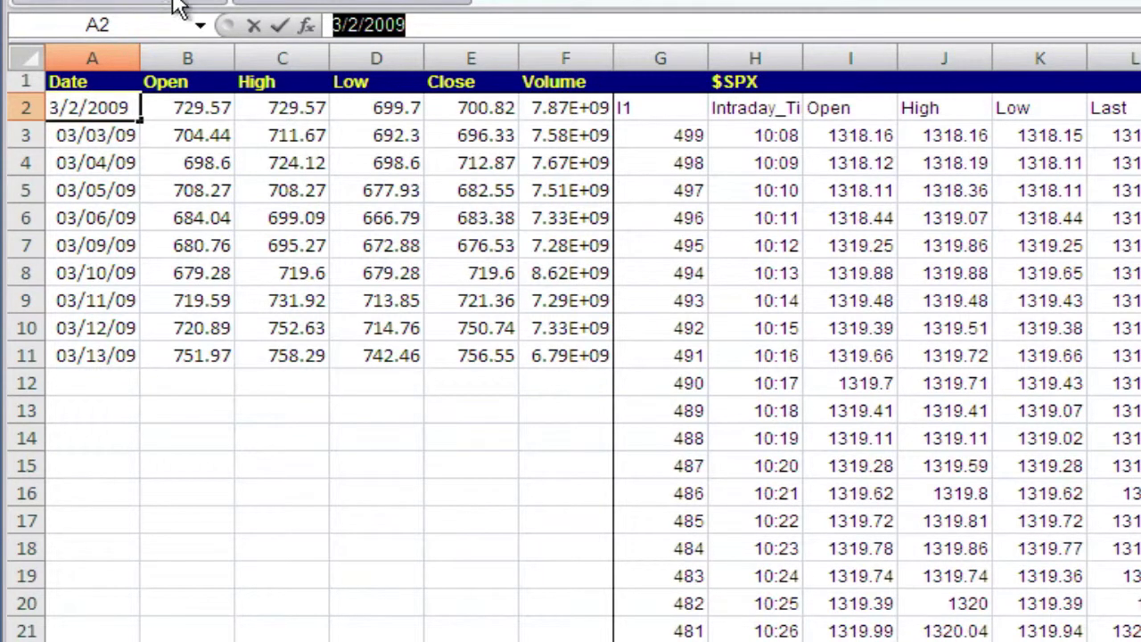
{"action": "type", "text": "="}
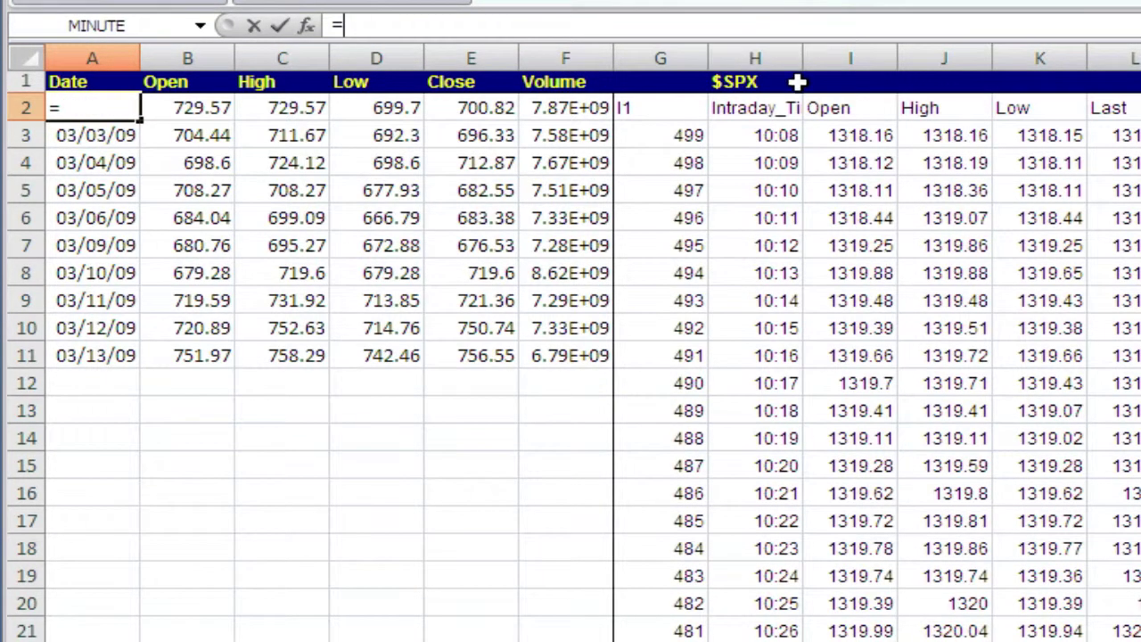
{"action": "left_click", "coordinate": [778, 139]}
{"action": "key", "text": "Return"}
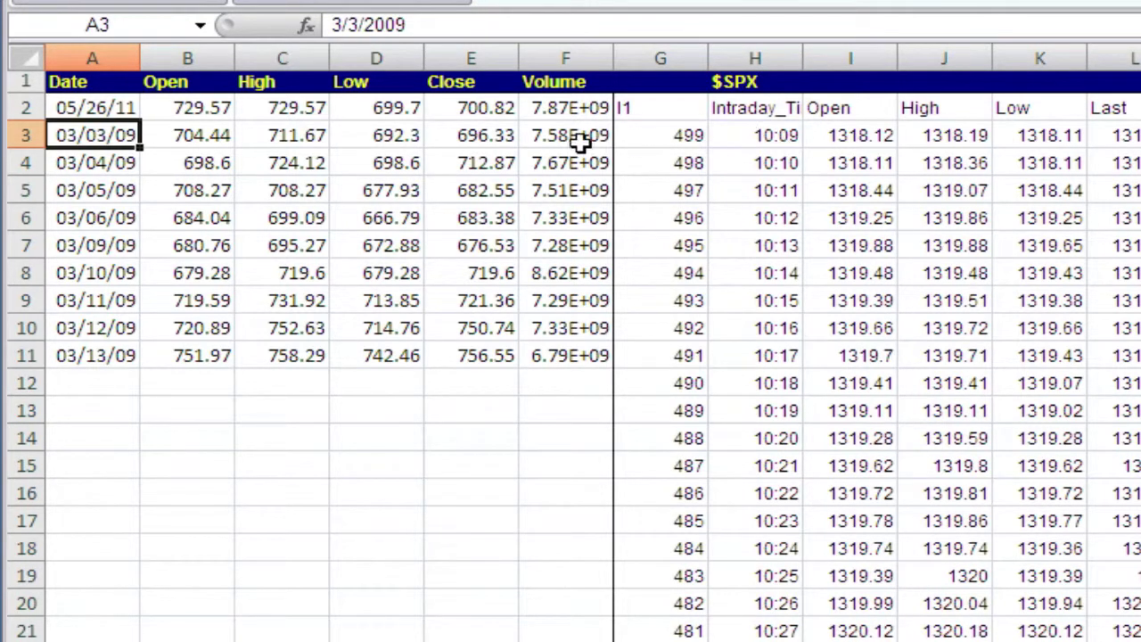
Set B2 to =I3 and fill it right through F2 for Open to Volume
{"action": "left_click", "coordinate": [192, 107]}
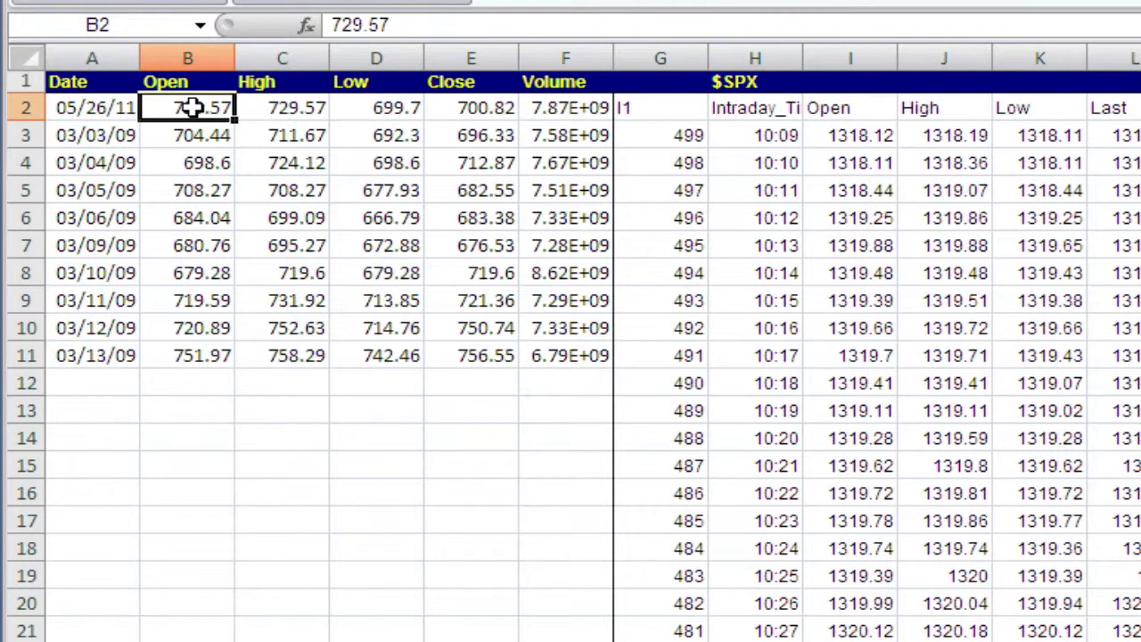
{"action": "double_click", "coordinate": [395, 27]}
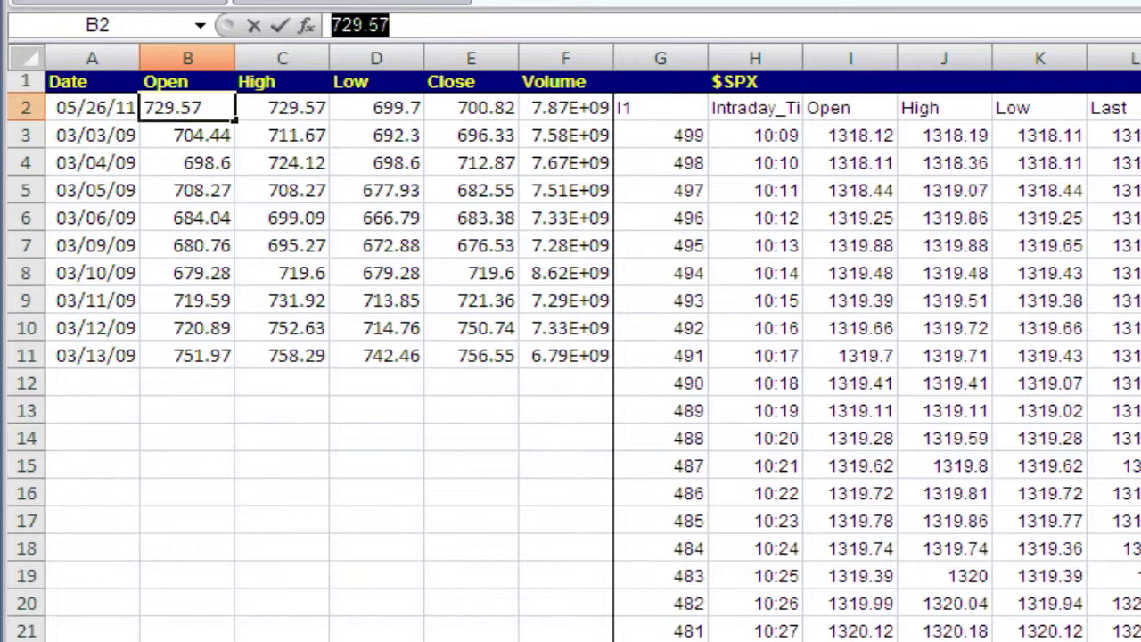
{"action": "left_click", "coordinate": [170, 101]}
{"action": "key", "text": "shift+Home"}
{"action": "type", "text": "="}
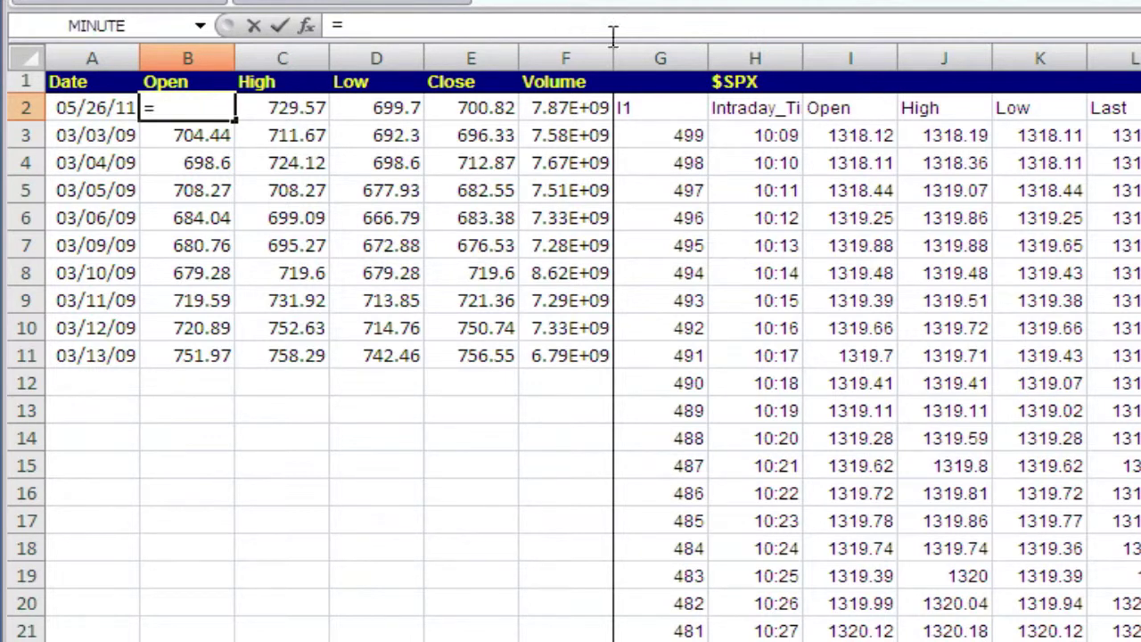
{"action": "left_click", "coordinate": [830, 134]}
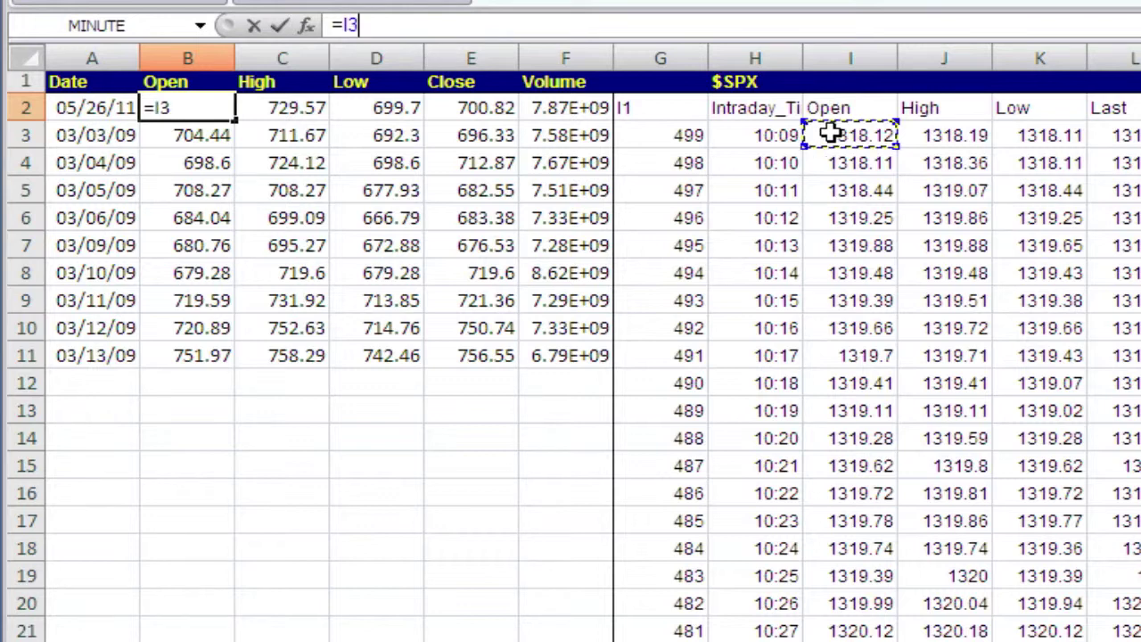
{"action": "key", "text": "Return"}
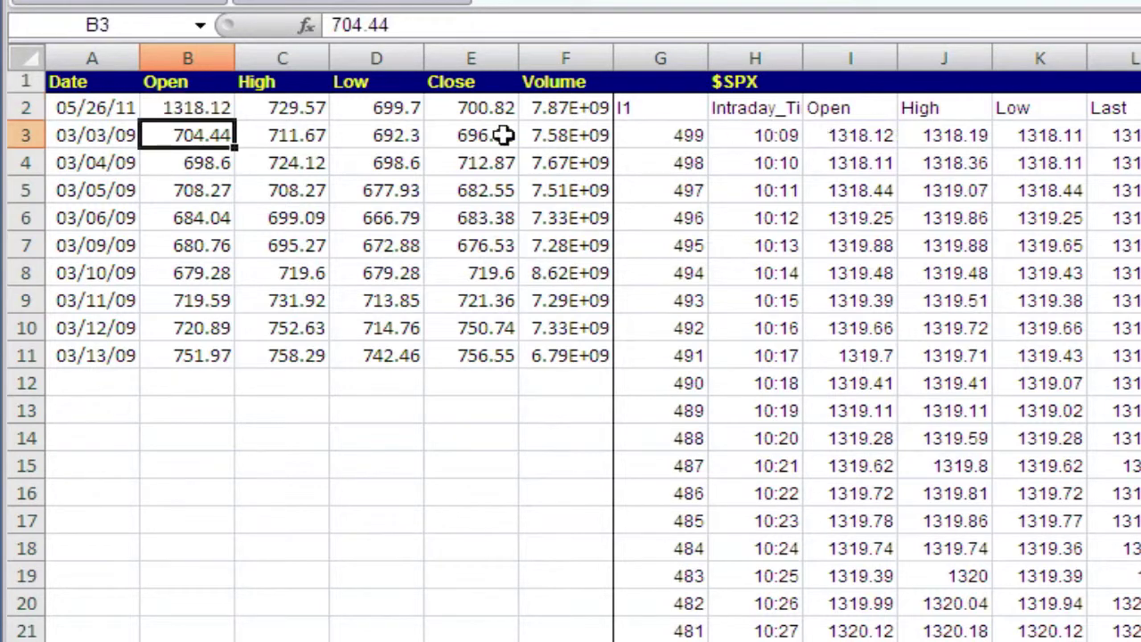
{"action": "left_click", "coordinate": [192, 107]}
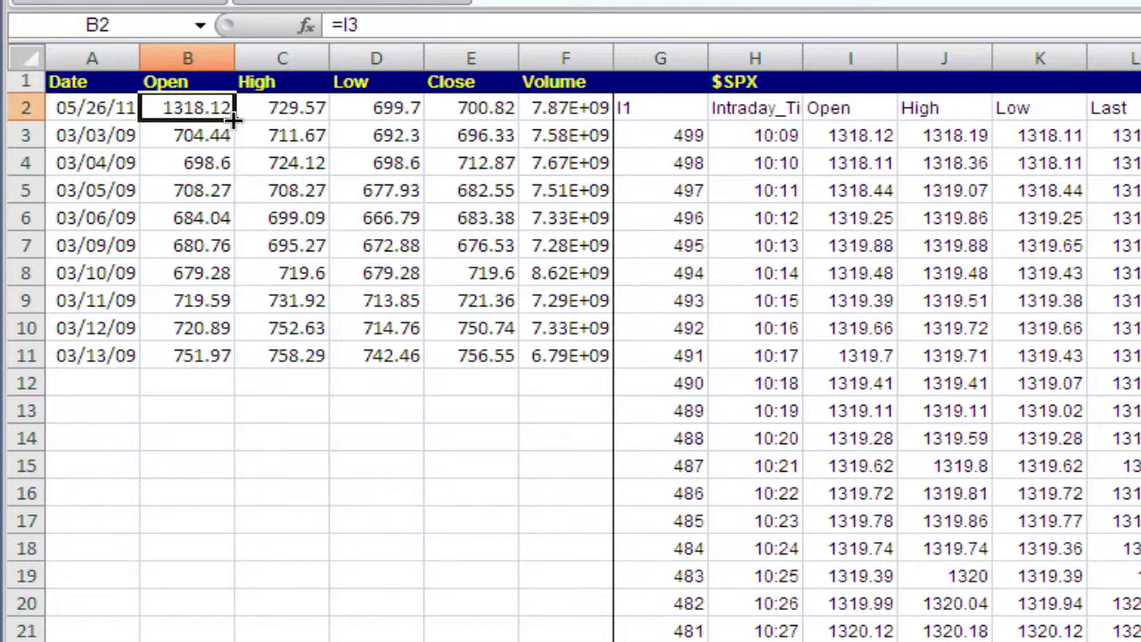
{"action": "left_click_drag", "start_coordinate": [246, 123], "coordinate": [572, 109]}
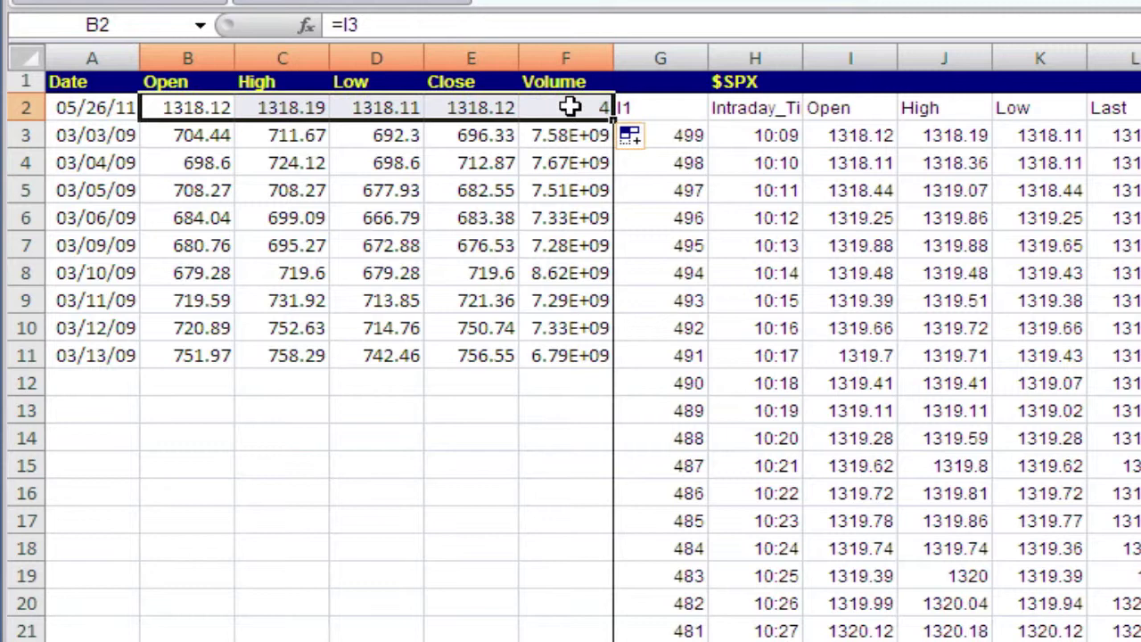
{"action": "left_click", "coordinate": [444, 529]}
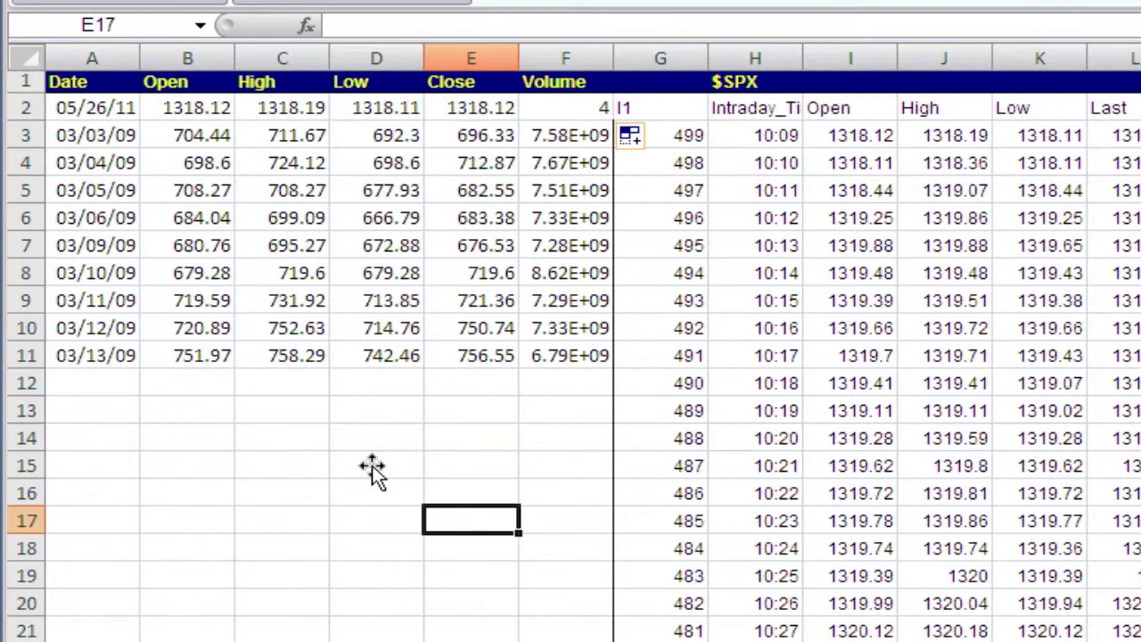
Fill the A2:F2 link formulas down to row 501 and return to the top
{"action": "left_click_drag", "start_coordinate": [69, 105], "coordinate": [612, 426]}
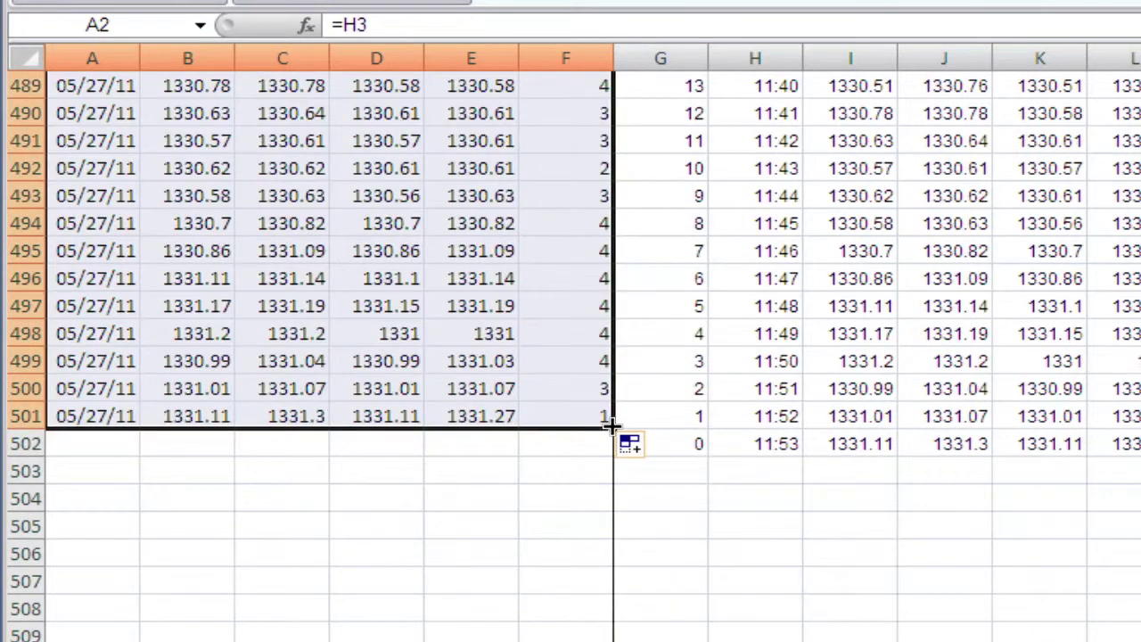
{"action": "left_click", "coordinate": [861, 554]}
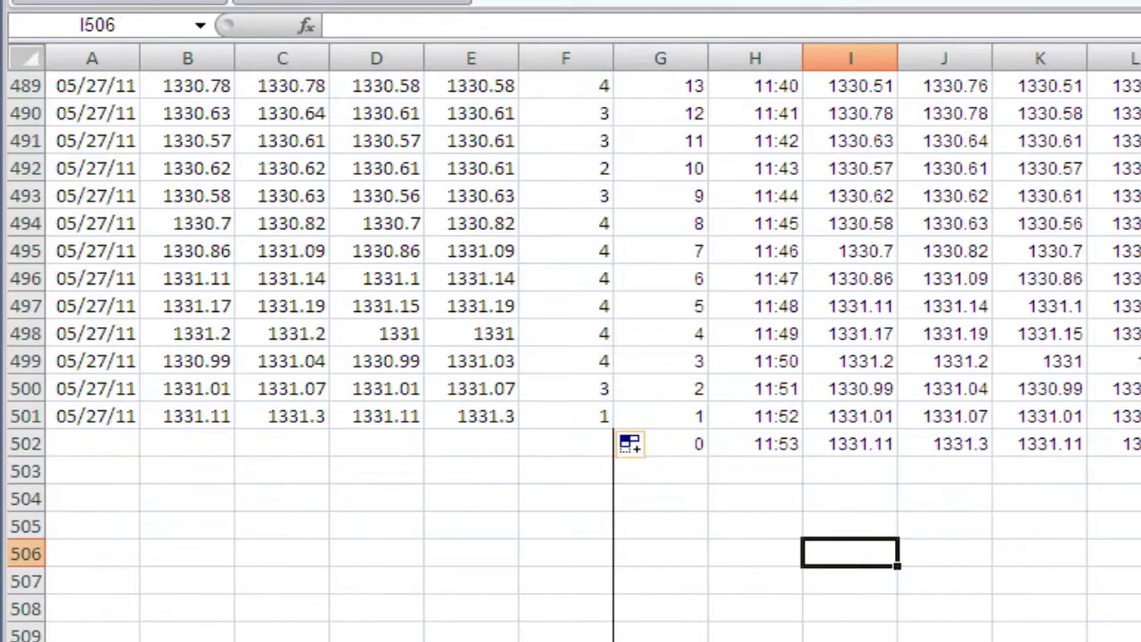
{"action": "scroll", "coordinate": [570, 356], "scroll_direction": "up", "scroll_amount": 20}
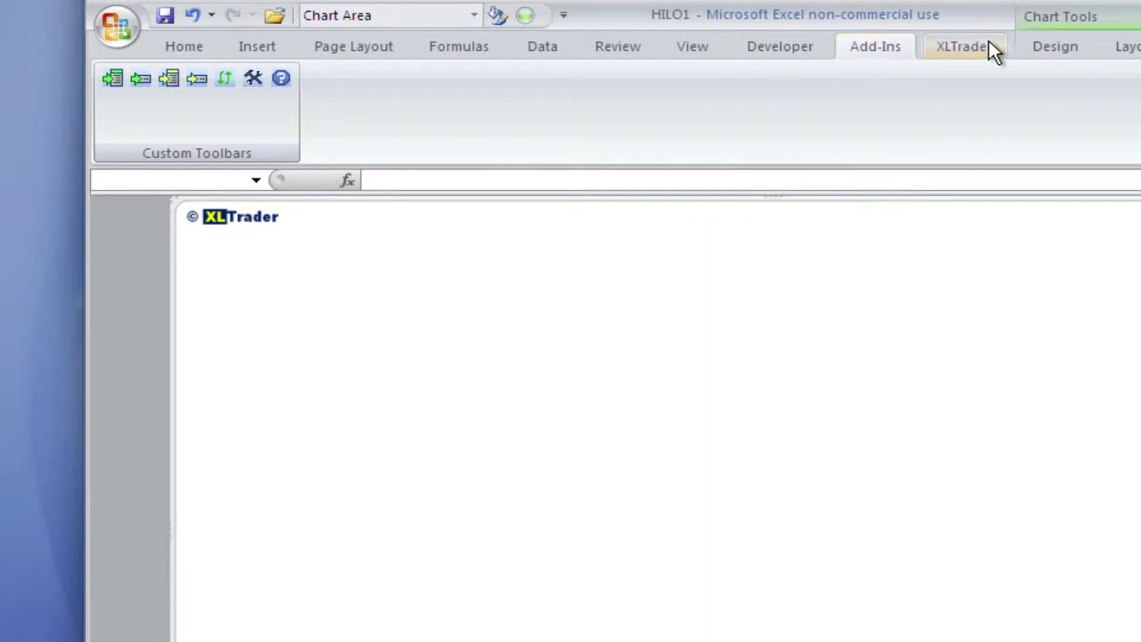
Autoscale the chart's primary price axis to fit the bars, about 1,322 to 1,336
{"action": "left_click", "coordinate": [993, 46]}
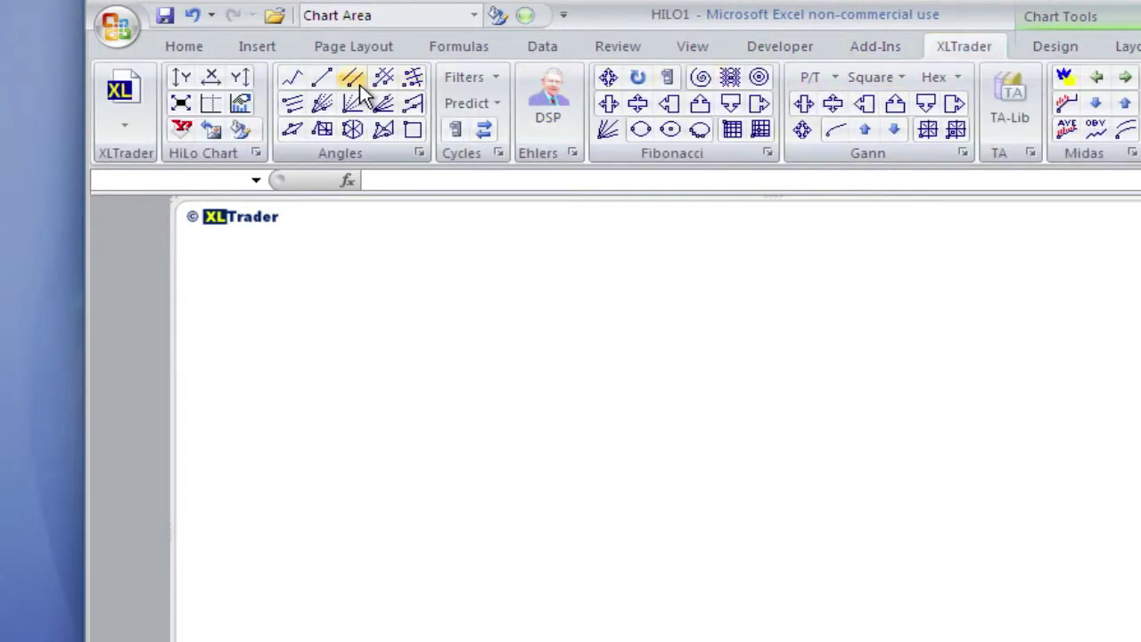
{"action": "left_click", "coordinate": [242, 79]}
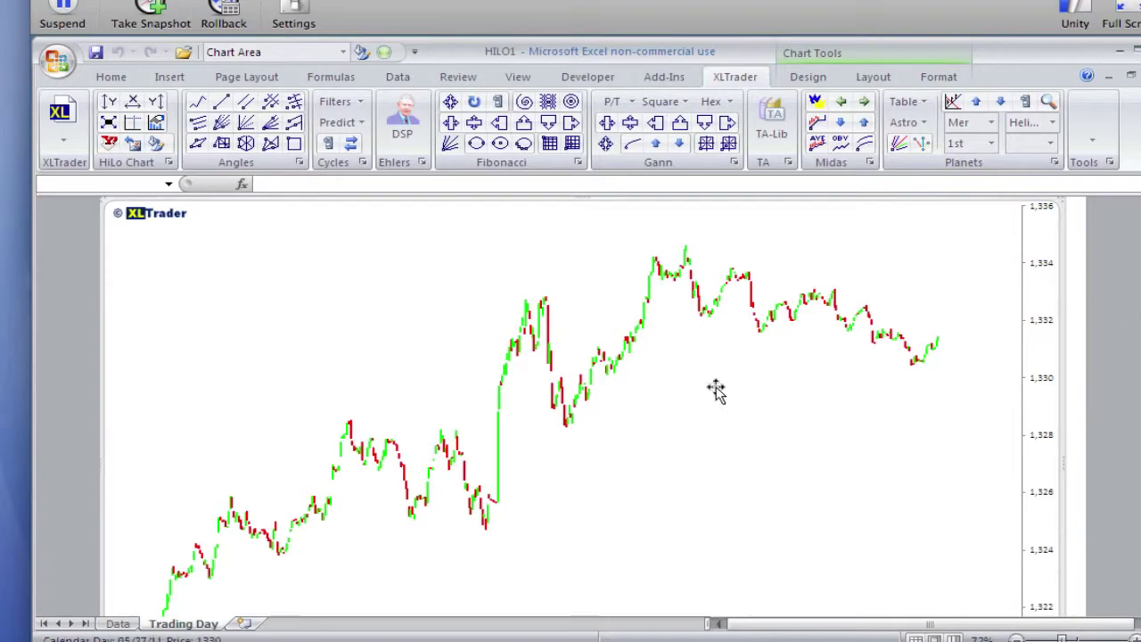
On the Data sheet, change the H1 symbol from $SPX to $RUT
{"action": "left_click", "coordinate": [119, 623]}
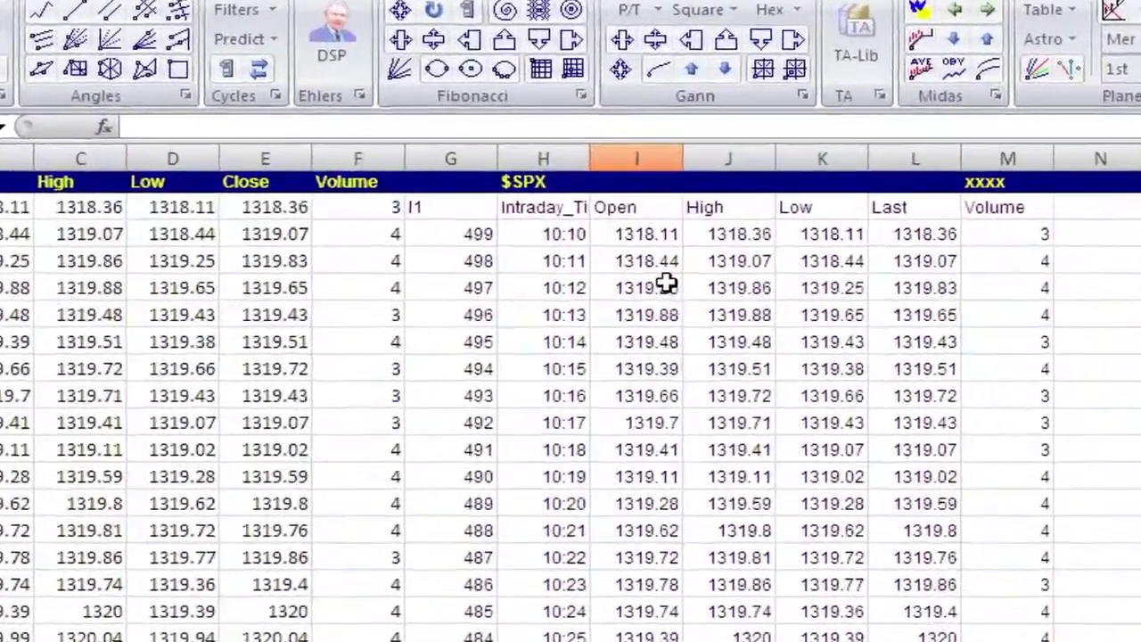
{"action": "left_click", "coordinate": [643, 295]}
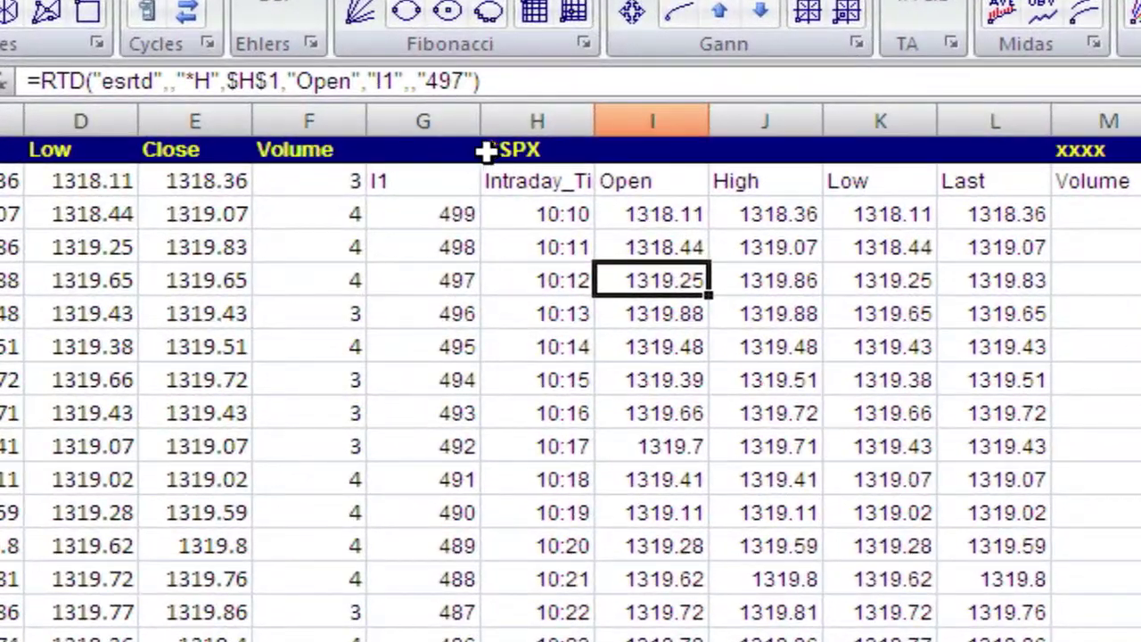
{"action": "left_click", "coordinate": [504, 147]}
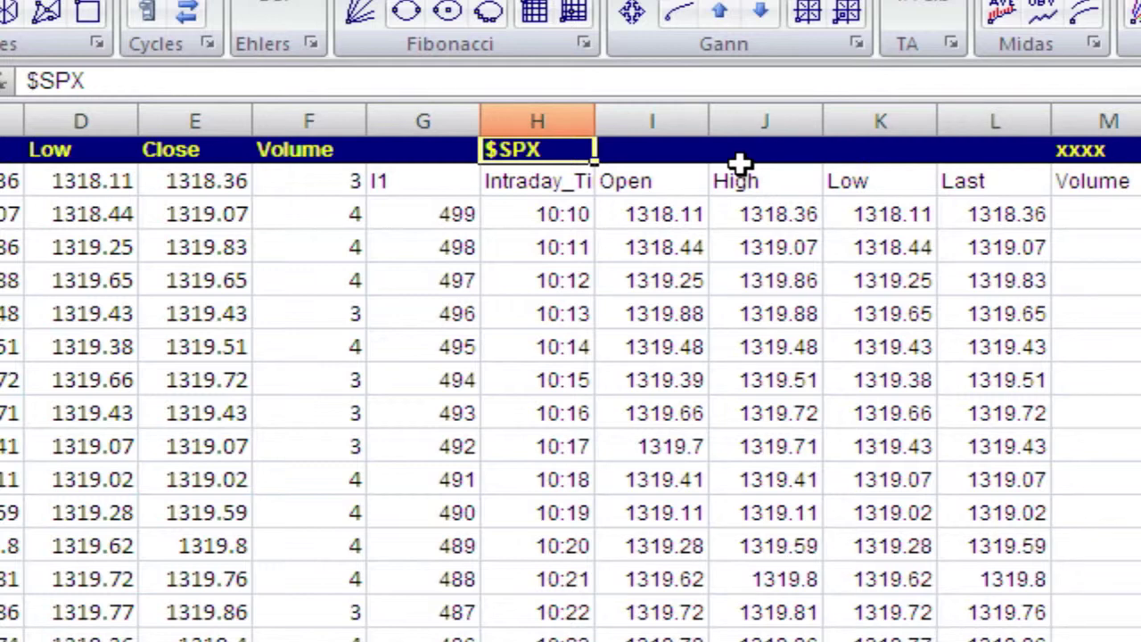
{"action": "left_click", "coordinate": [371, 71]}
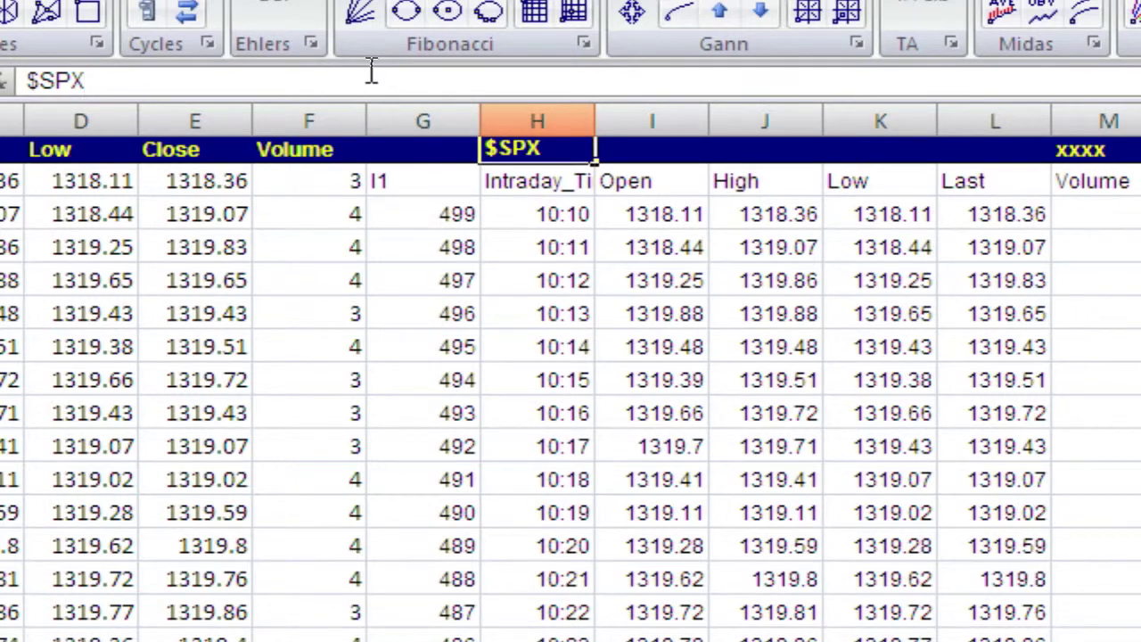
{"action": "key", "text": "BackSpace"}
{"action": "key", "text": "BackSpace"}
{"action": "key", "text": "BackSpace"}
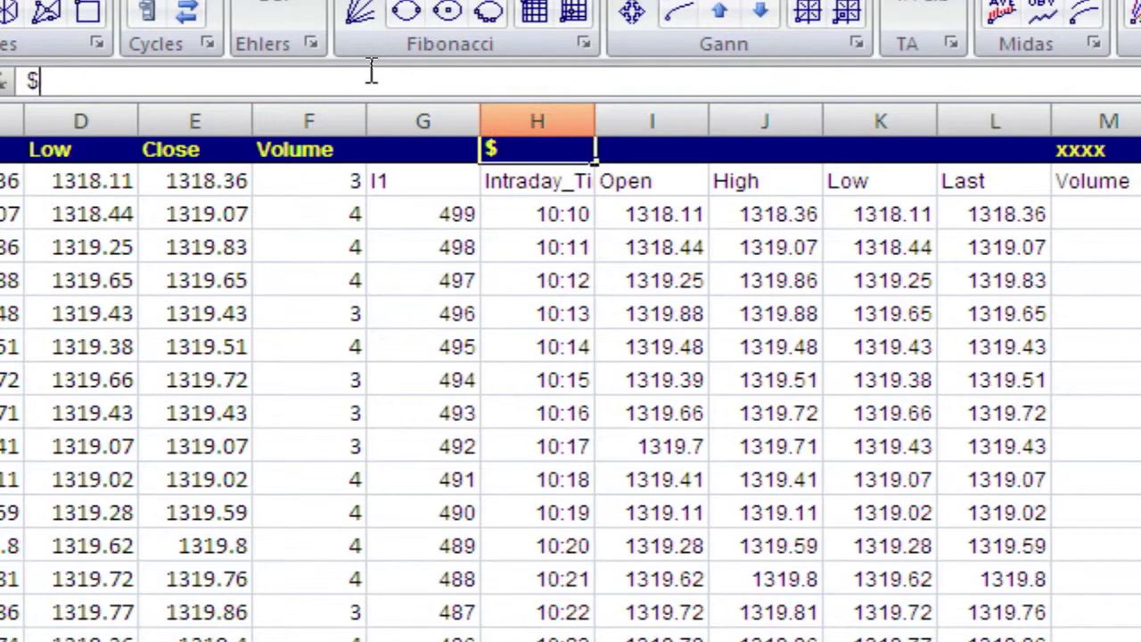
{"action": "type", "text": "RUT"}
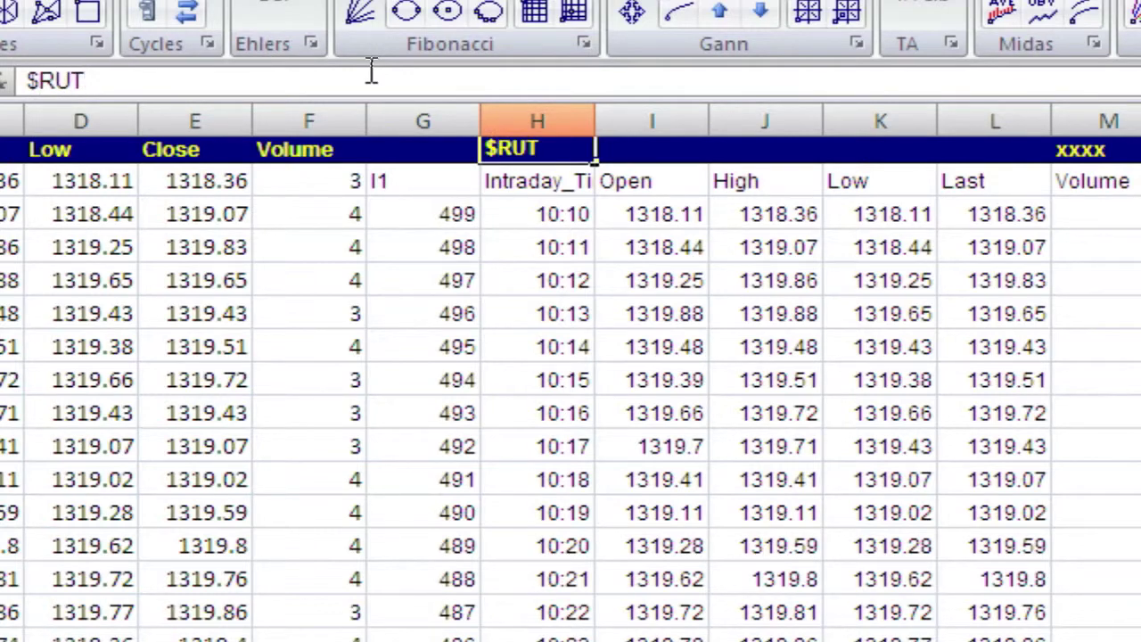
{"action": "key", "text": "Return"}
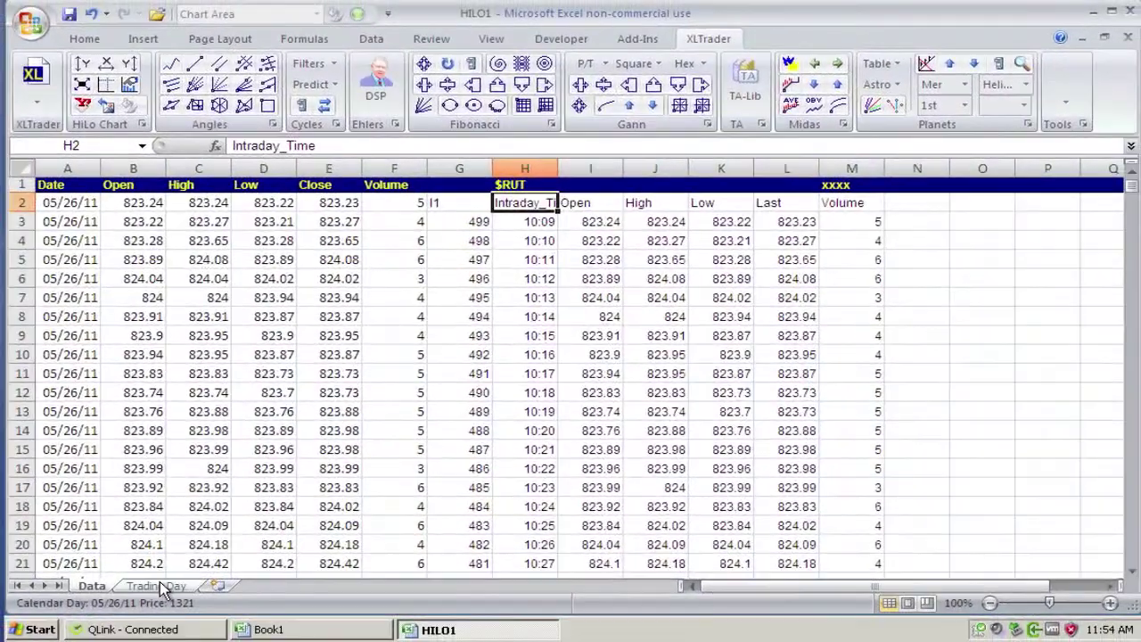
Redraw the Trading Day HiLo chart with the $RUT bars, then go back to the Data sheet
{"action": "left_click", "coordinate": [160, 586]}
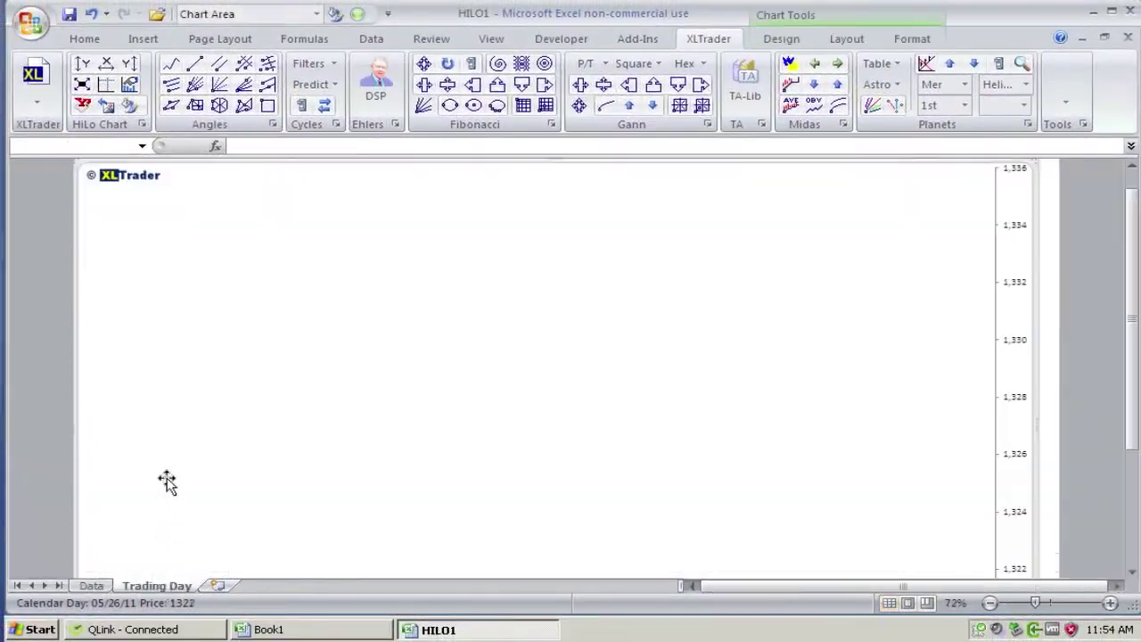
{"action": "left_click", "coordinate": [131, 64]}
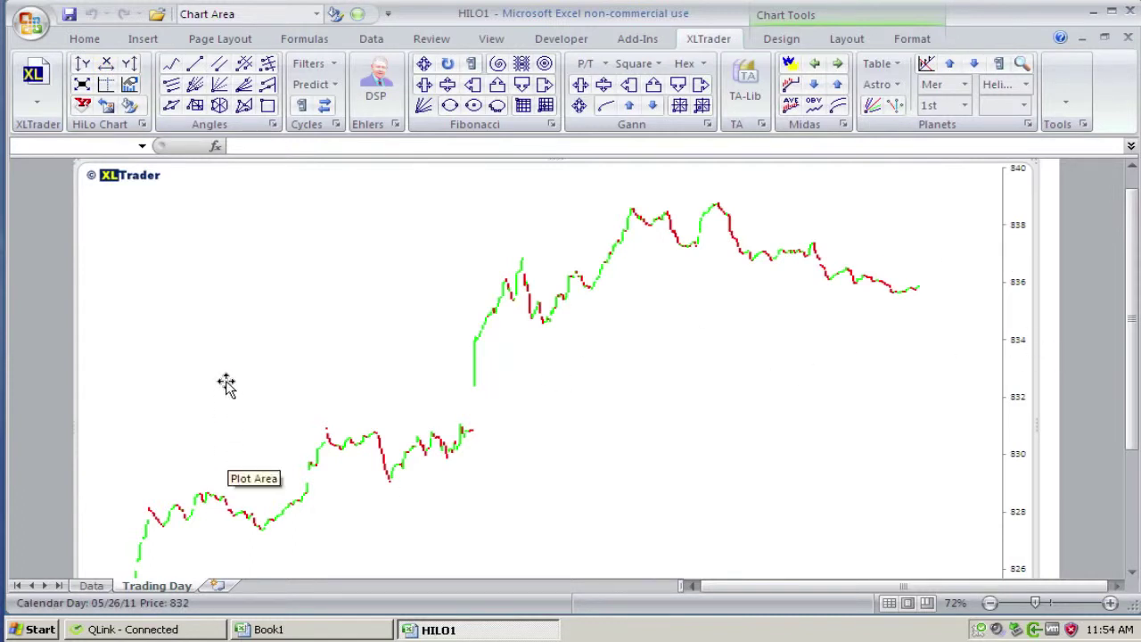
{"action": "left_click", "coordinate": [92, 586]}
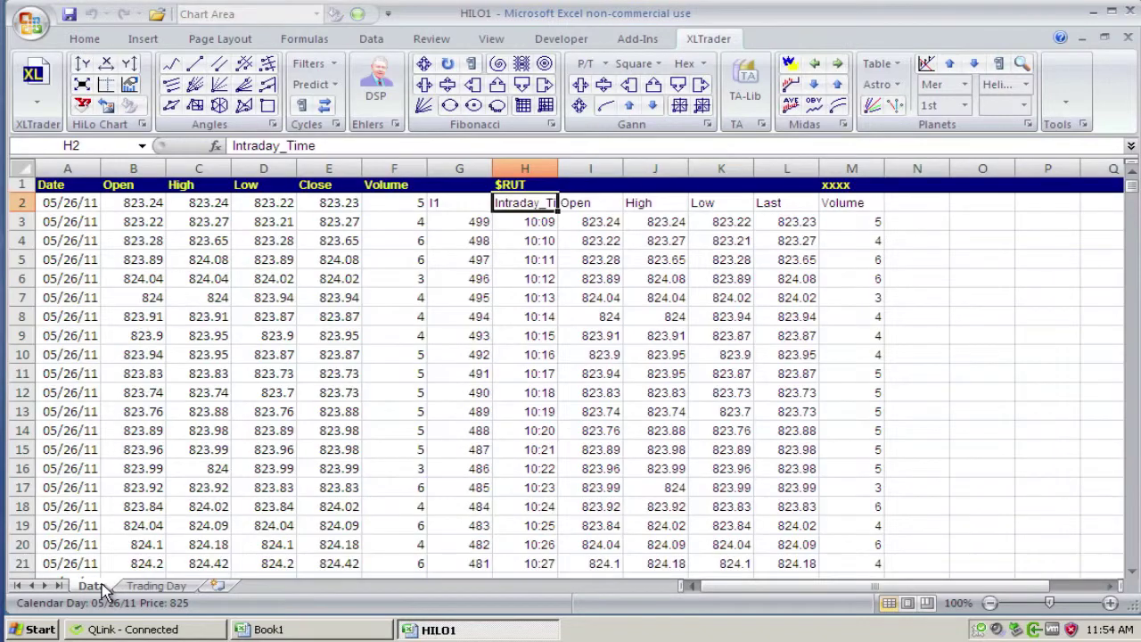
Save the workbook as oneminuteqlink.xlsm in the Spreadsheets folder, replacing the HILO1 name
{"action": "left_click", "coordinate": [25, 31]}
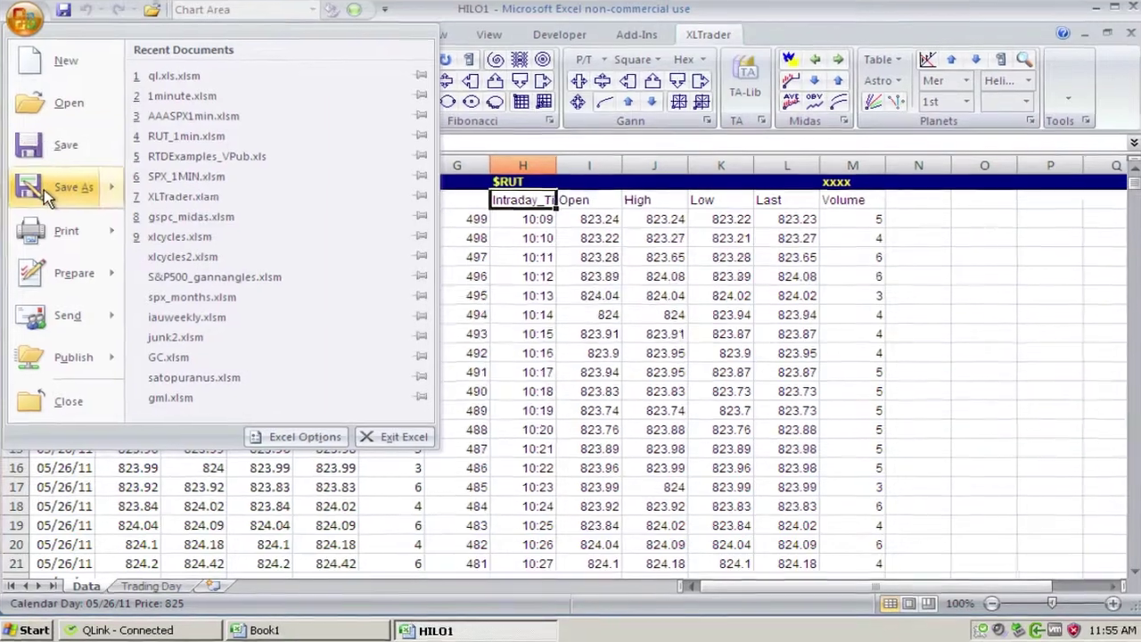
{"action": "left_click", "coordinate": [44, 189]}
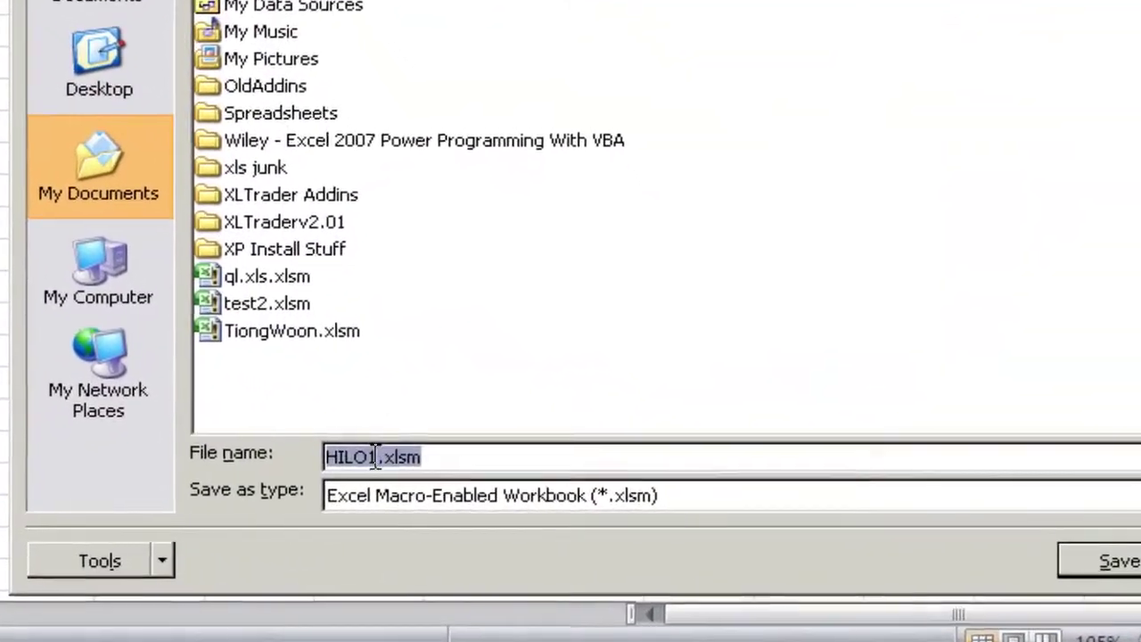
{"action": "left_click", "coordinate": [374, 455]}
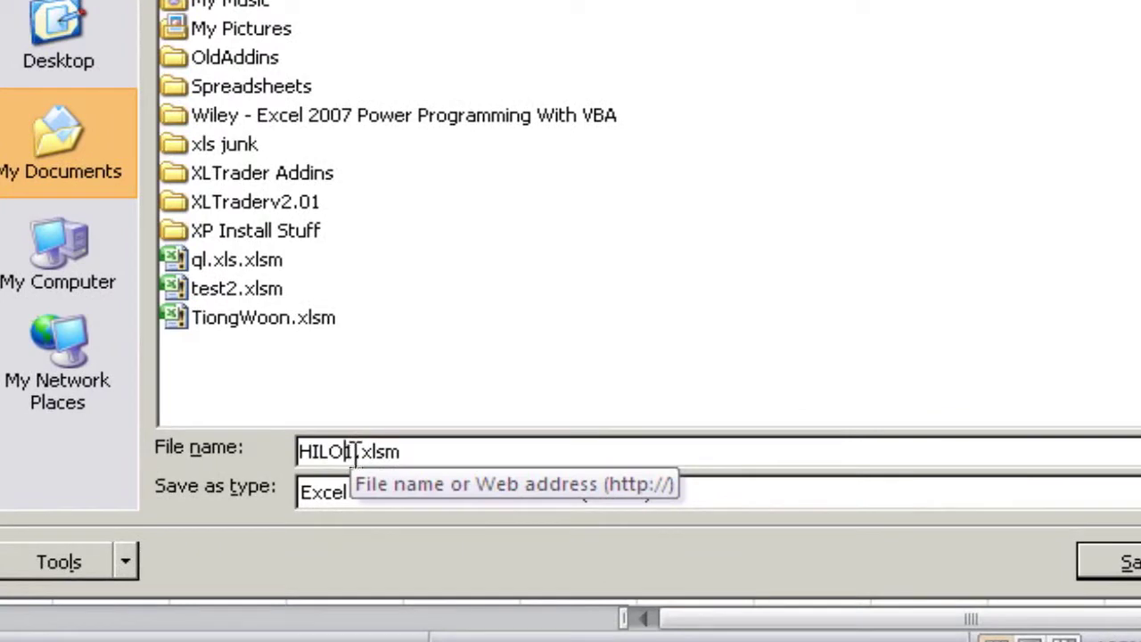
{"action": "key", "text": "BackSpace"}
{"action": "key", "text": "BackSpace"}
{"action": "key", "text": "BackSpace"}
{"action": "key", "text": "BackSpace"}
{"action": "key", "text": "BackSpace"}
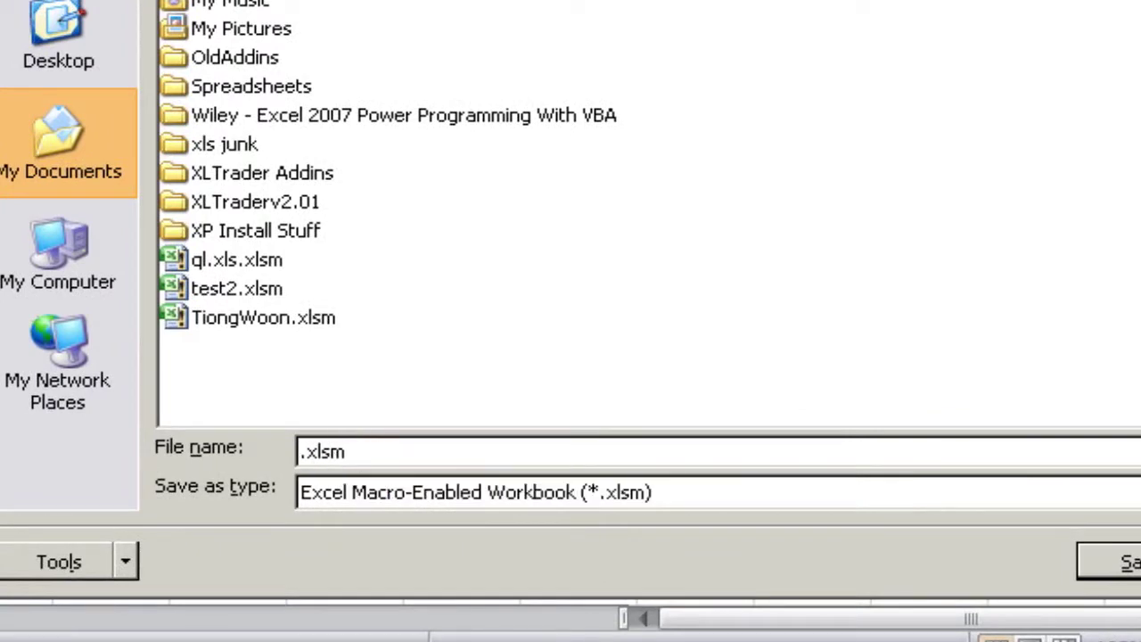
{"action": "double_click", "coordinate": [186, 77]}
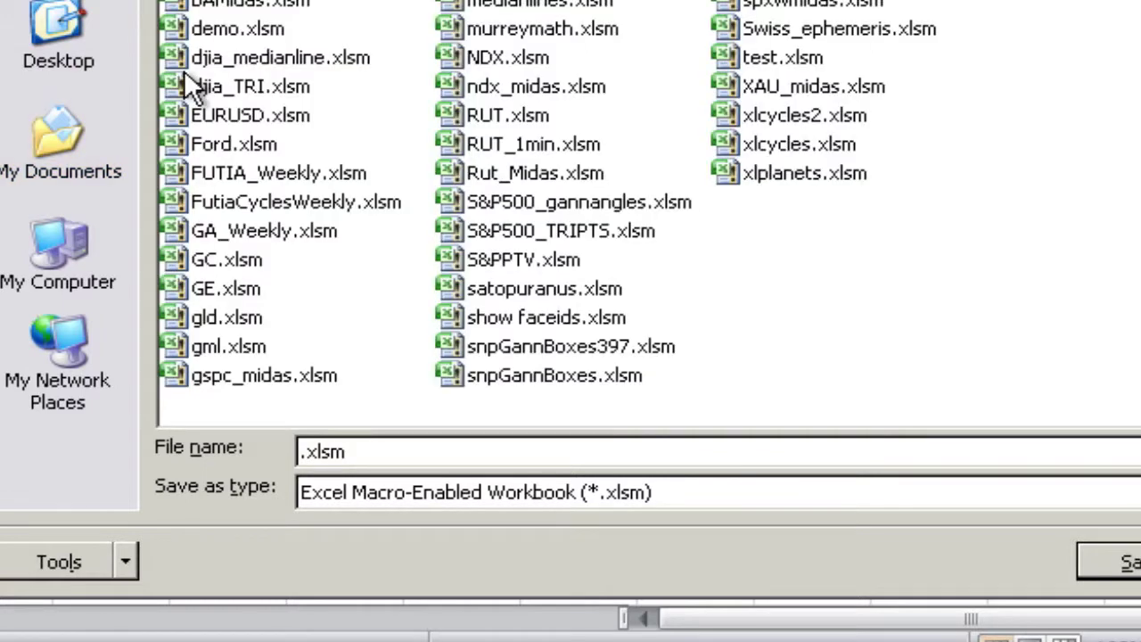
{"action": "left_click", "coordinate": [302, 452]}
{"action": "left_click", "coordinate": [306, 451]}
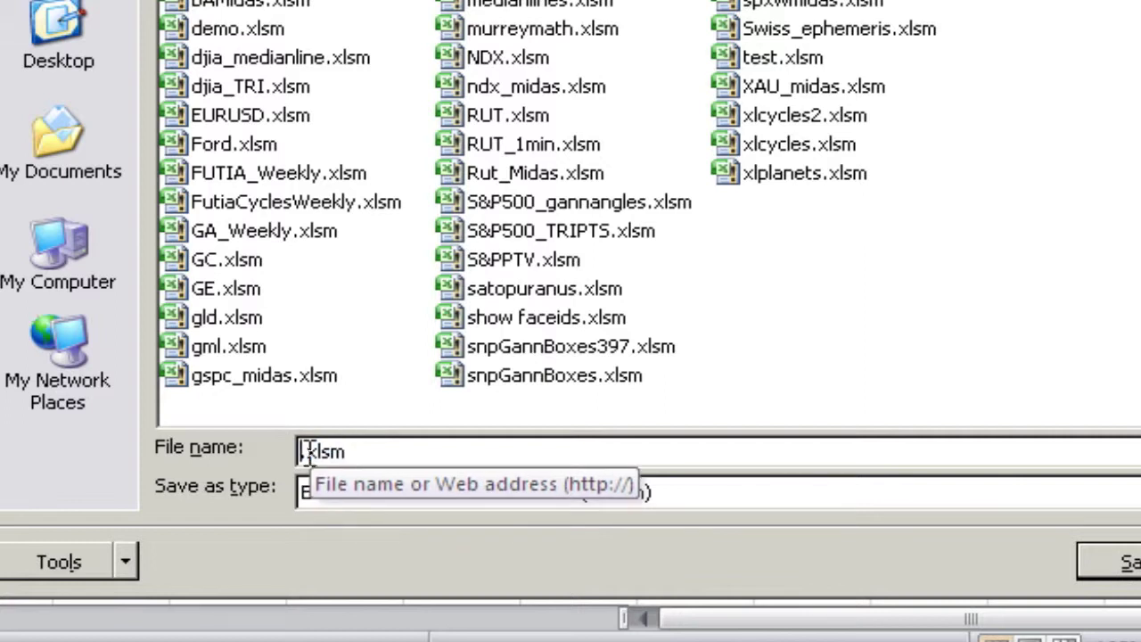
{"action": "type", "text": "one"}
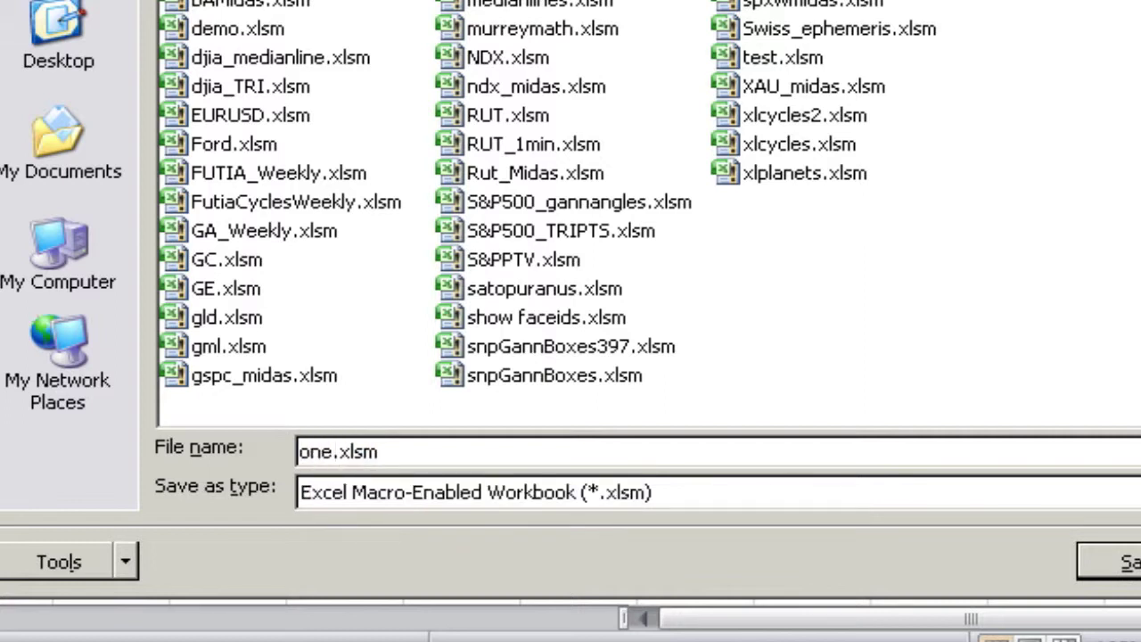
{"action": "type", "text": "e"}
{"action": "key", "text": "BackSpace"}
{"action": "type", "text": "m"}
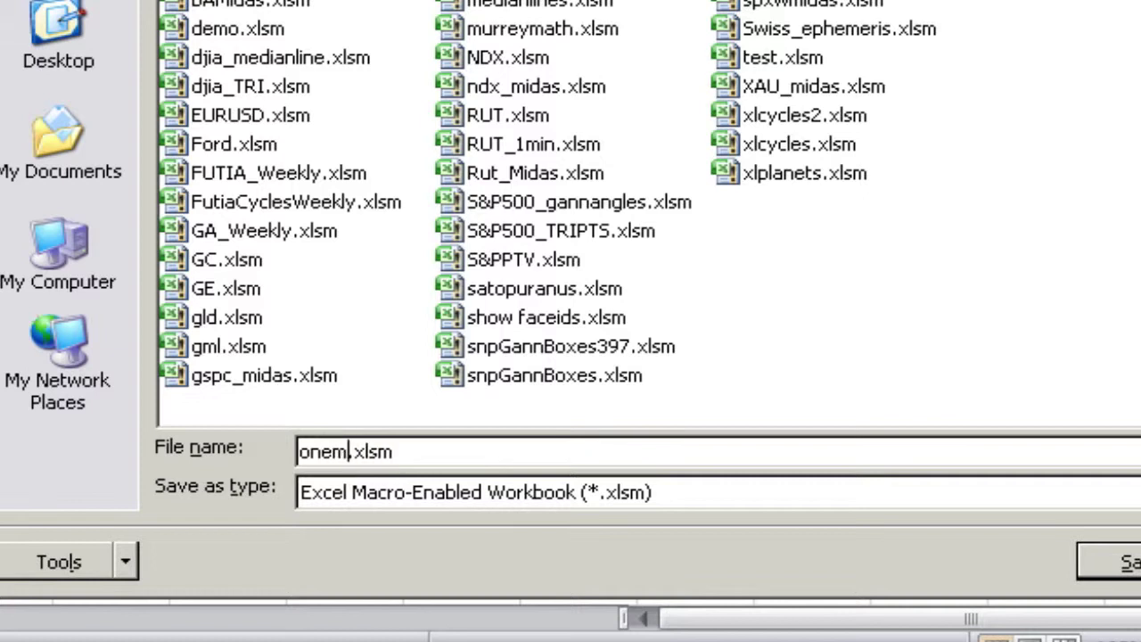
{"action": "type", "text": "inute"}
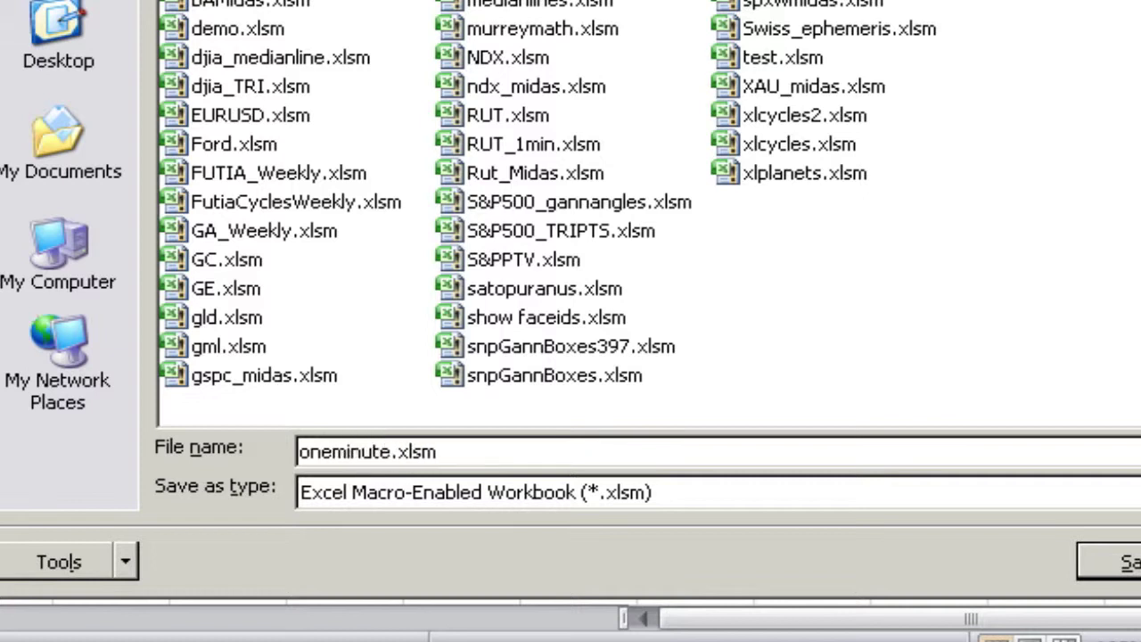
{"action": "type", "text": "qlink"}
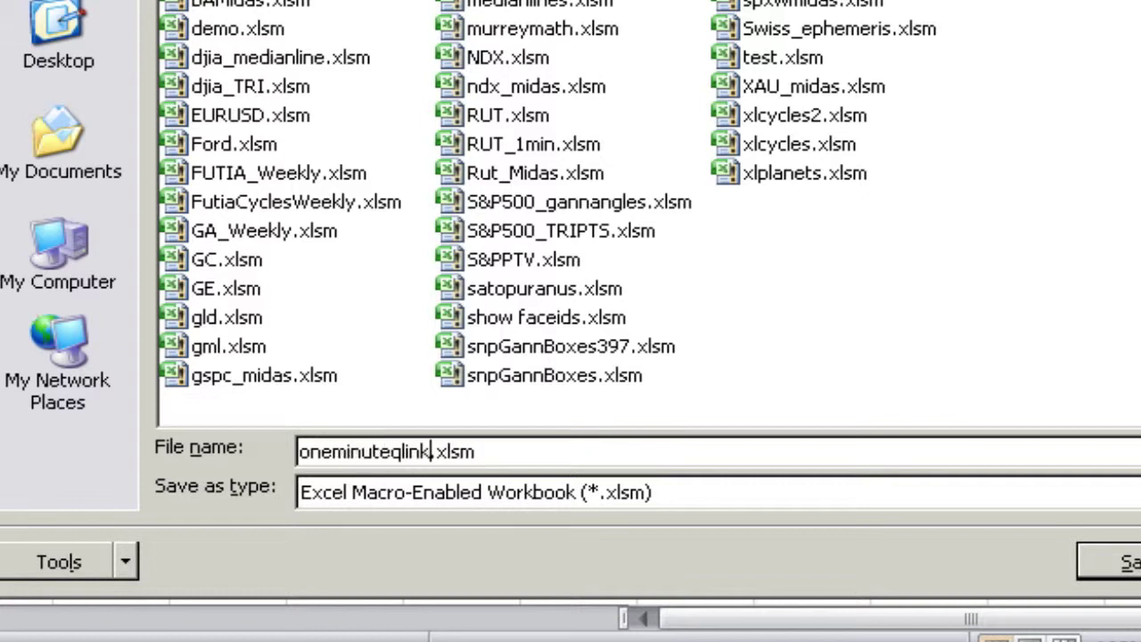
{"action": "key", "text": "Return"}
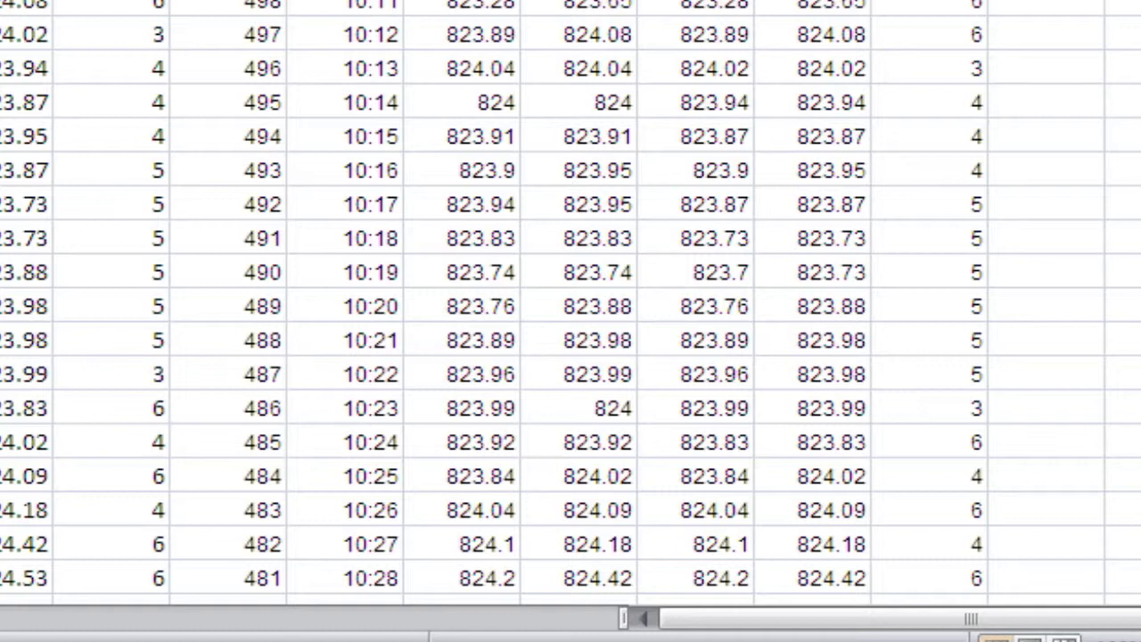
Close oneminuteqlink.xlsm, then reopen it from the Recent Documents list
{"action": "key", "text": "alt+F4"}
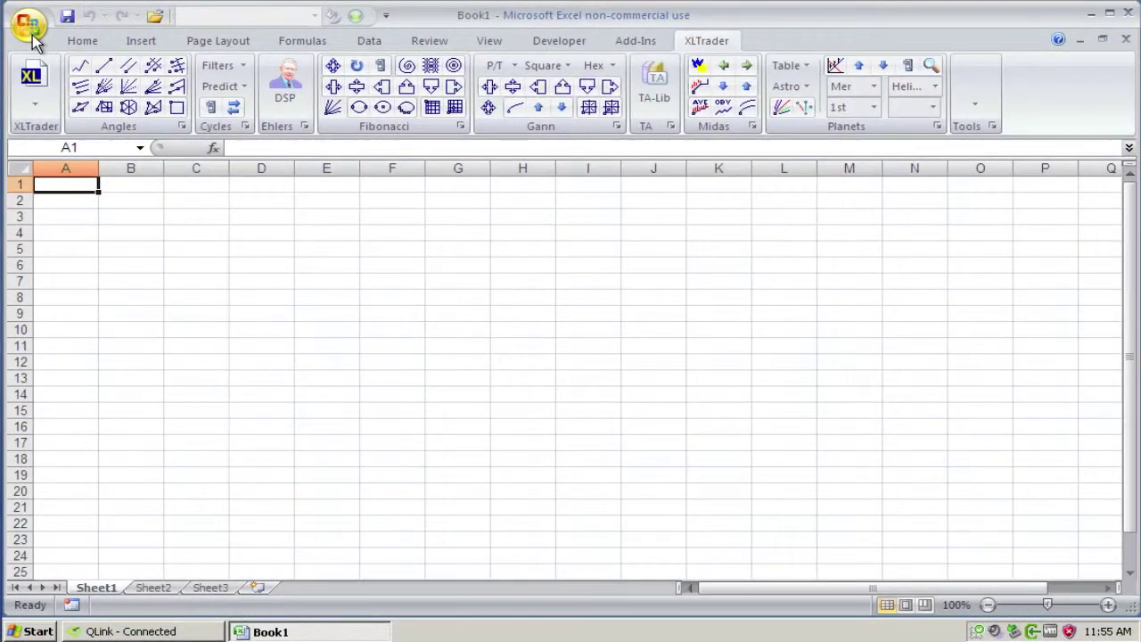
{"action": "left_click", "coordinate": [32, 34]}
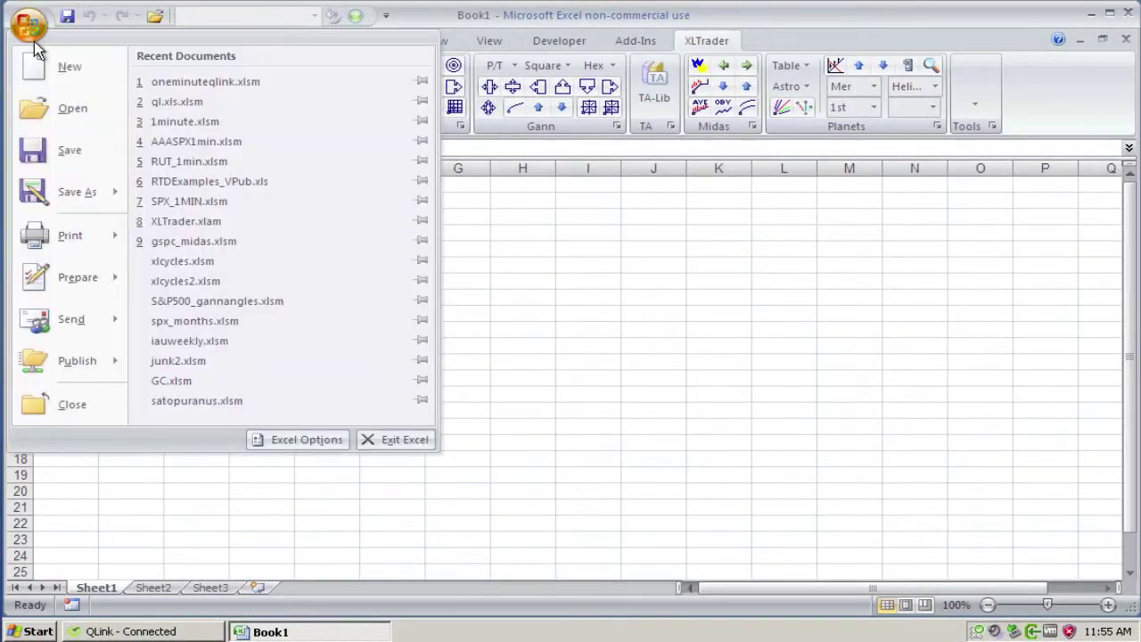
{"action": "left_click", "coordinate": [167, 81]}
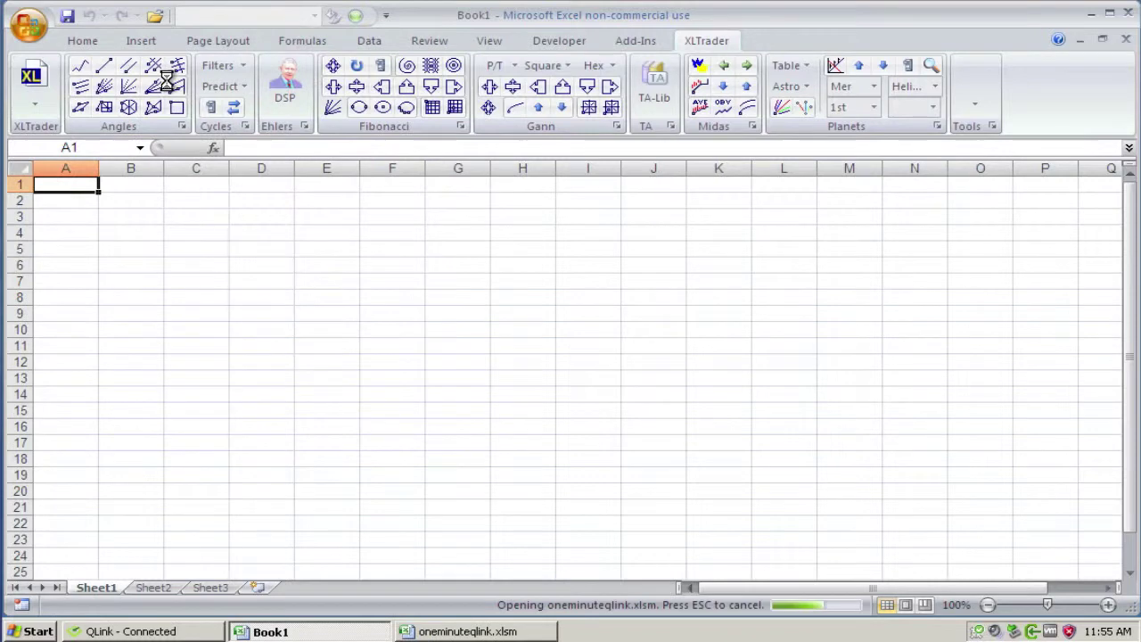